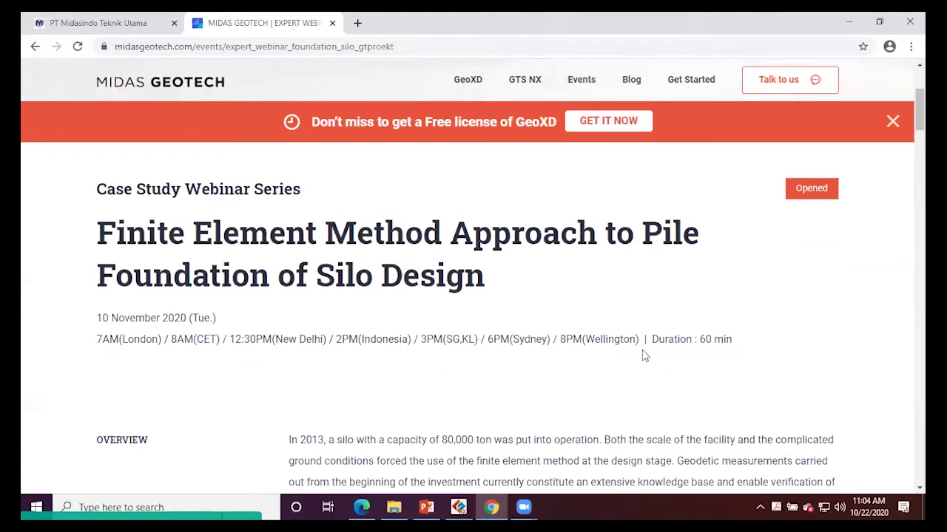
- Look through the silo pile foundation webinar page, including its overview, speaker, sign-up form and webinar guide, dismissing the subscription pop-up
{"action": "scroll", "coordinate": [662, 361], "scroll_direction": "down", "scroll_amount": 2}
{"action": "scroll", "coordinate": [654, 353], "scroll_direction": "down", "scroll_amount": 2}
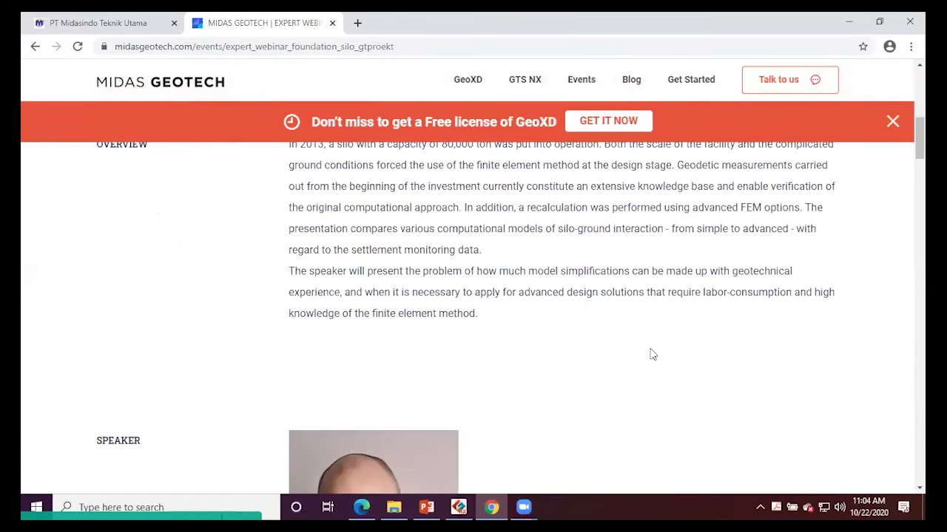
{"action": "scroll", "coordinate": [651, 353], "scroll_direction": "down", "scroll_amount": 4}
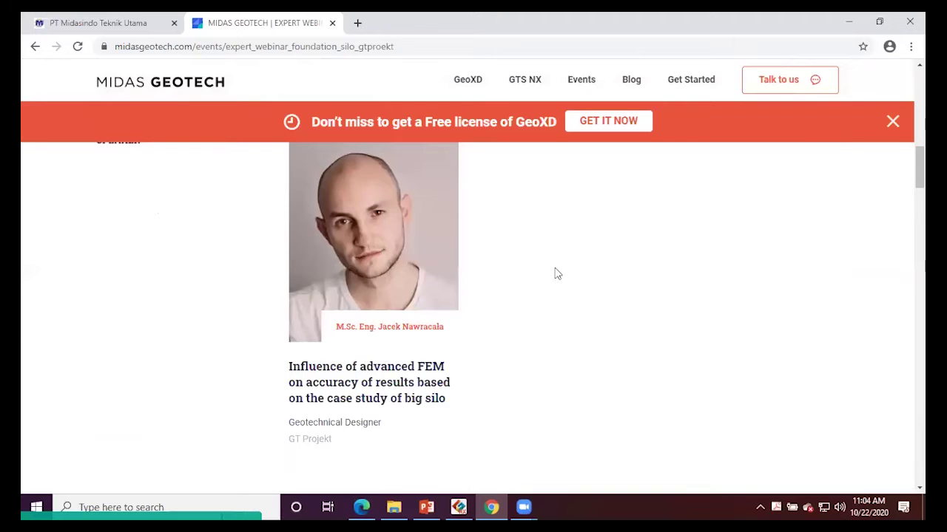
{"action": "scroll", "coordinate": [557, 273], "scroll_direction": "down", "scroll_amount": 5}
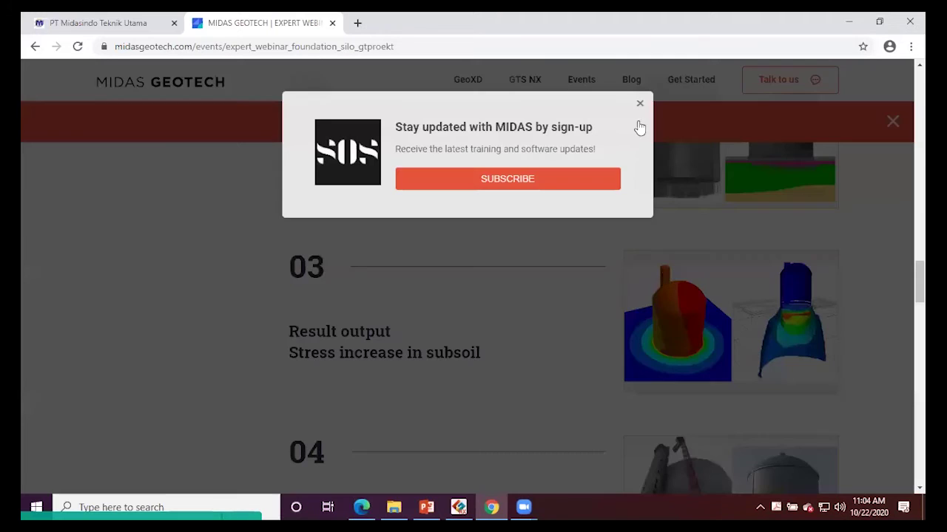
{"action": "left_click", "coordinate": [594, 295]}
{"action": "scroll", "coordinate": [595, 291], "scroll_direction": "down", "scroll_amount": 7}
{"action": "scroll", "coordinate": [596, 292], "scroll_direction": "up", "scroll_amount": 5}
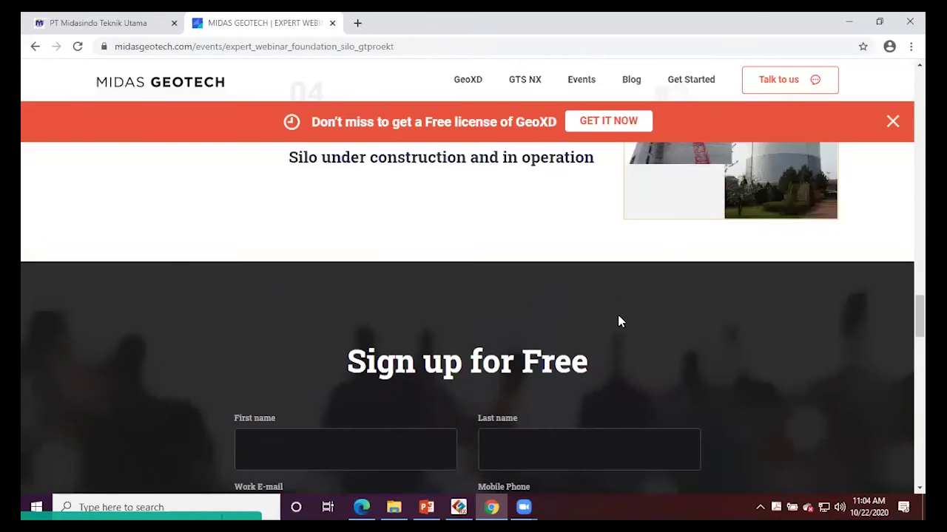
{"action": "scroll", "coordinate": [614, 318], "scroll_direction": "down", "scroll_amount": 6}
{"action": "scroll", "coordinate": [626, 244], "scroll_direction": "up", "scroll_amount": 1}
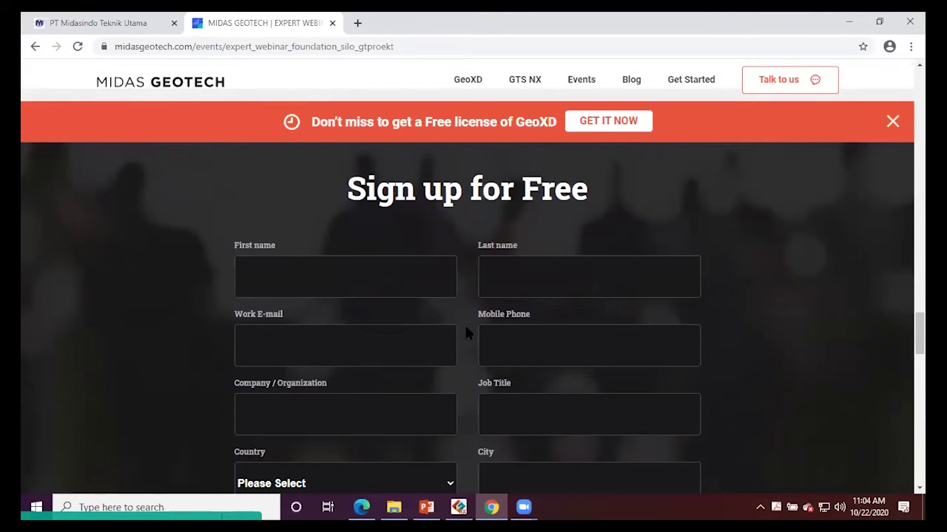
{"action": "scroll", "coordinate": [468, 325], "scroll_direction": "down", "scroll_amount": 5}
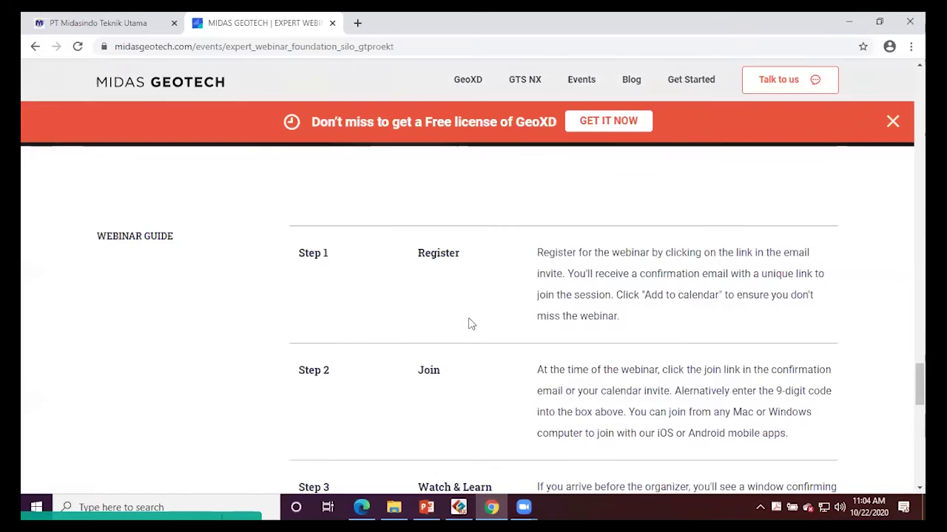
{"action": "scroll", "coordinate": [468, 320], "scroll_direction": "down", "scroll_amount": 5}
{"action": "scroll", "coordinate": [468, 321], "scroll_direction": "down", "scroll_amount": 2}
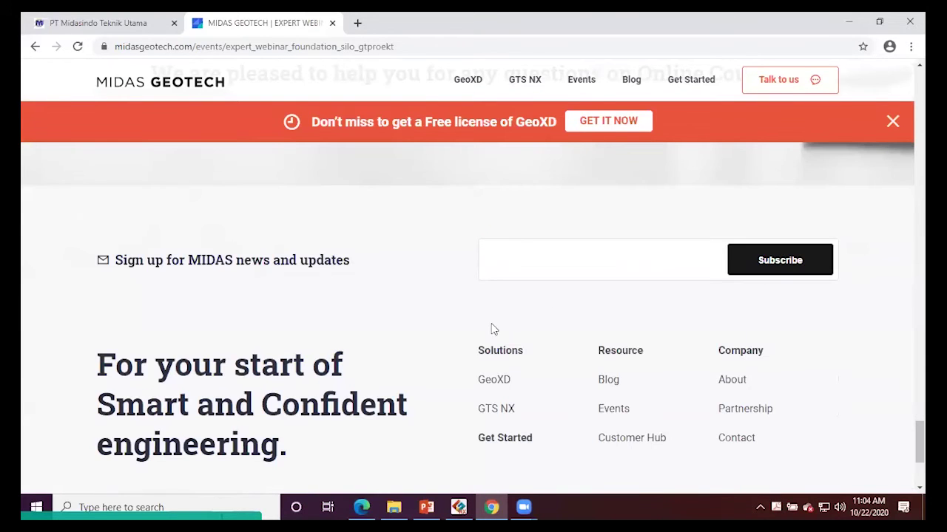
{"action": "scroll", "coordinate": [352, 266], "scroll_direction": "up", "scroll_amount": 6}
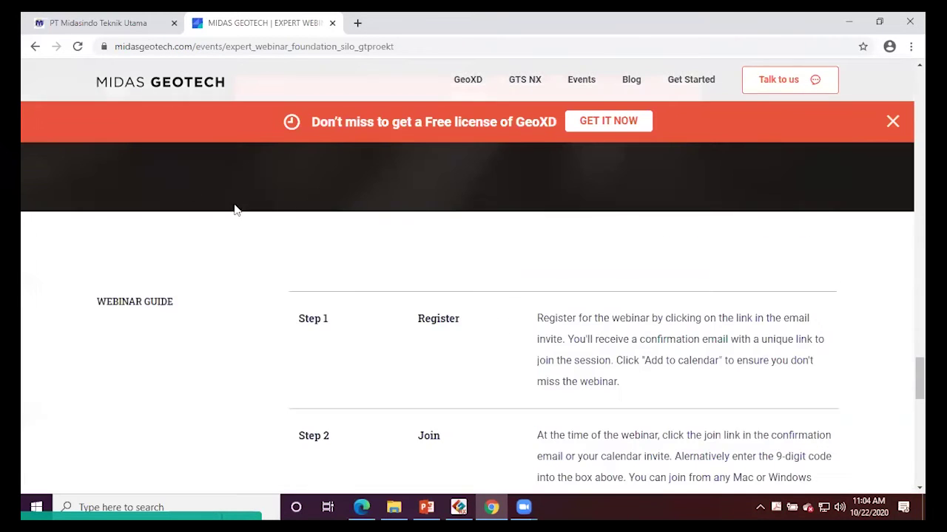
{"action": "scroll", "coordinate": [148, 148], "scroll_direction": "down", "scroll_amount": 4}
- Go back to the GeoXD product page and look through its CAD environment and time-saving features, closing the "Not ready yet?" pop-up
{"action": "key", "text": "alt+Left"}
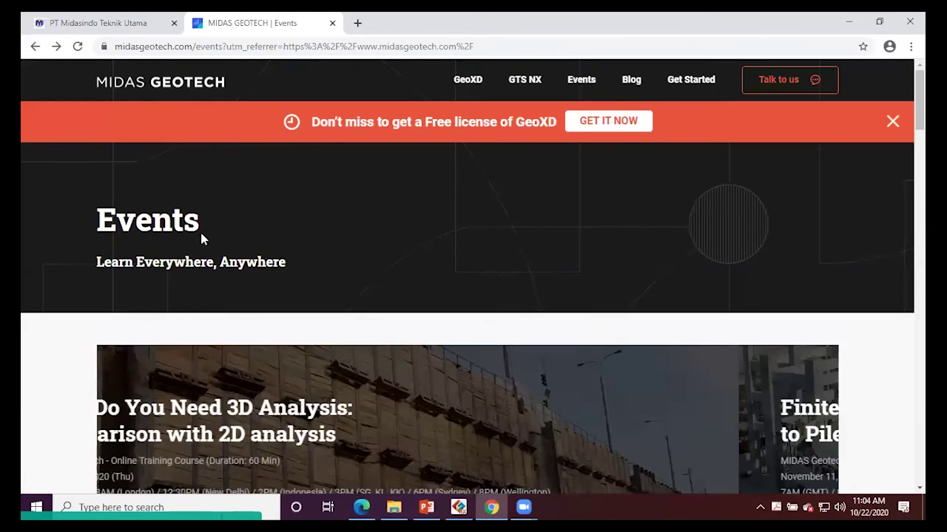
{"action": "left_click", "coordinate": [56, 47]}
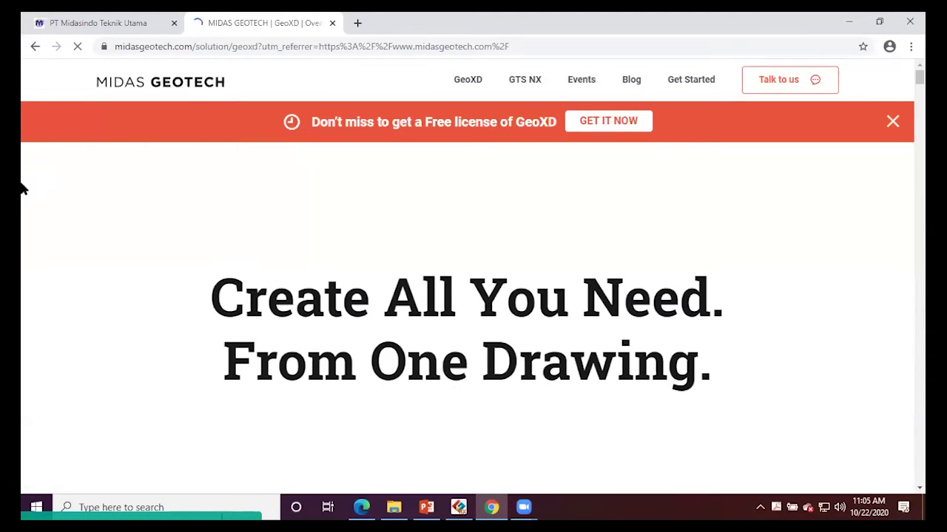
{"action": "scroll", "coordinate": [109, 198], "scroll_direction": "down", "scroll_amount": 1}
{"action": "scroll", "coordinate": [110, 198], "scroll_direction": "down", "scroll_amount": 4}
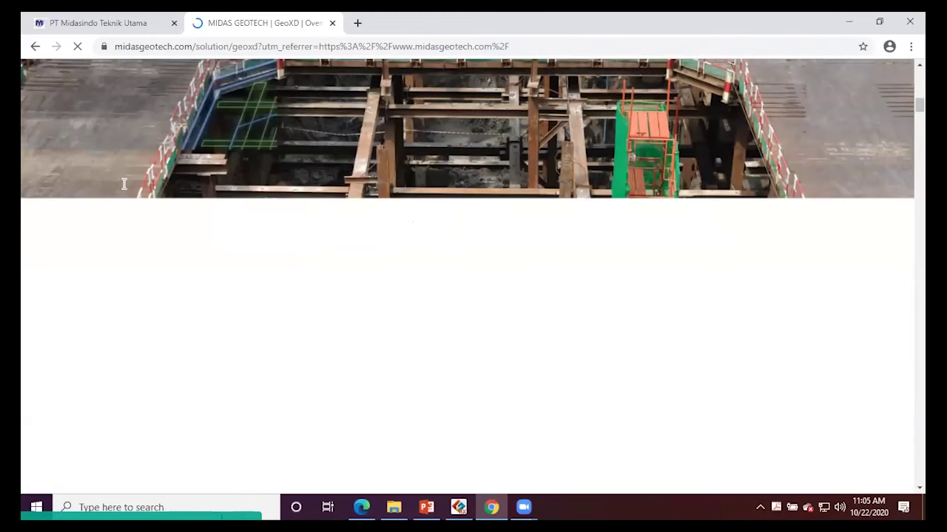
{"action": "scroll", "coordinate": [382, 259], "scroll_direction": "down", "scroll_amount": 3}
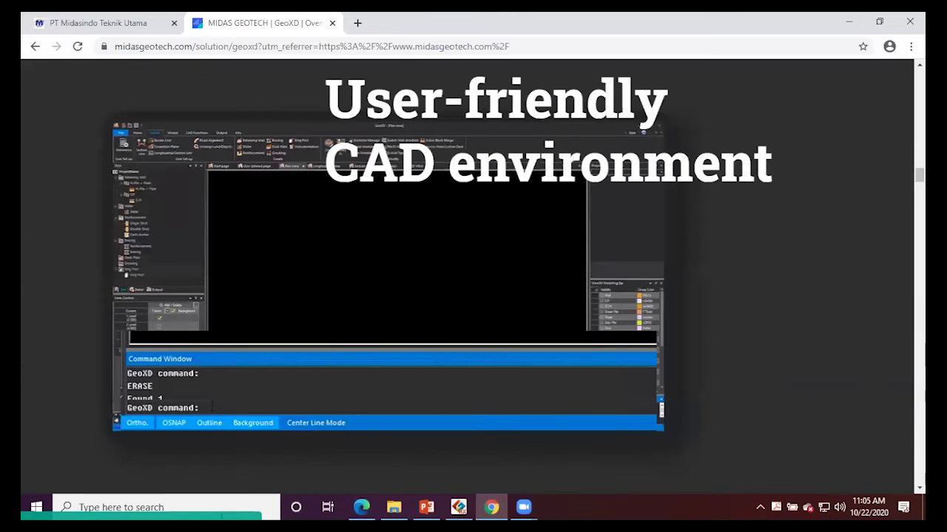
{"action": "scroll", "coordinate": [435, 341], "scroll_direction": "down", "scroll_amount": 5}
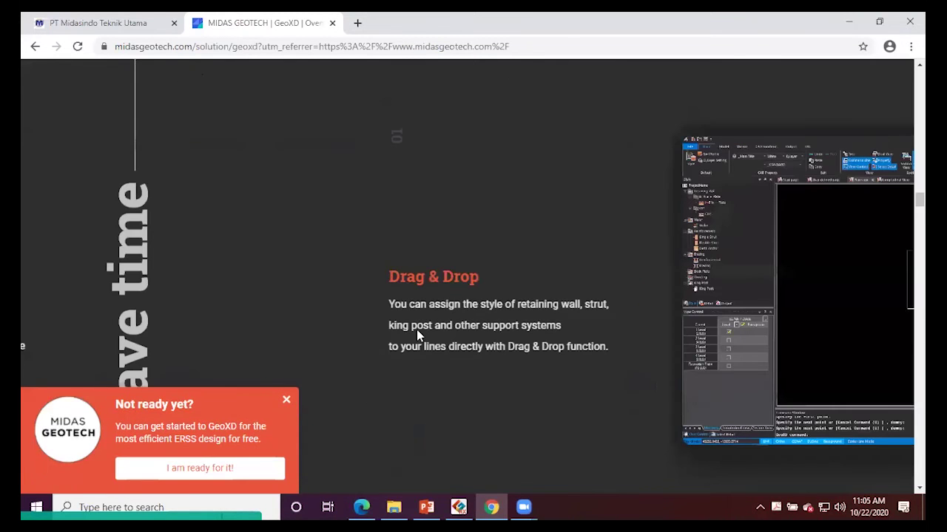
{"action": "left_click", "coordinate": [286, 400]}
{"action": "scroll", "coordinate": [679, 353], "scroll_direction": "down", "scroll_amount": 3}
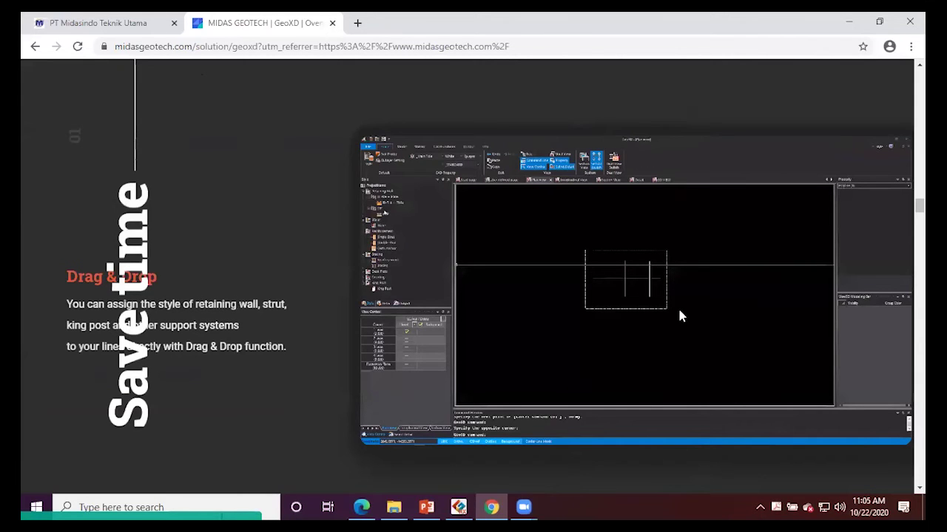
{"action": "scroll", "coordinate": [652, 302], "scroll_direction": "down", "scroll_amount": 6}
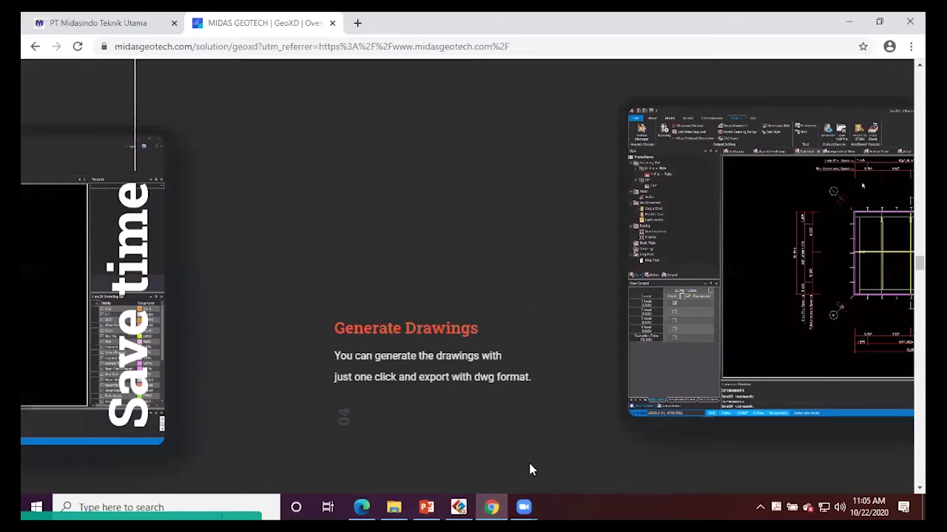
{"action": "scroll", "coordinate": [530, 468], "scroll_direction": "down", "scroll_amount": 1}
{"action": "scroll", "coordinate": [511, 333], "scroll_direction": "down", "scroll_amount": 5}
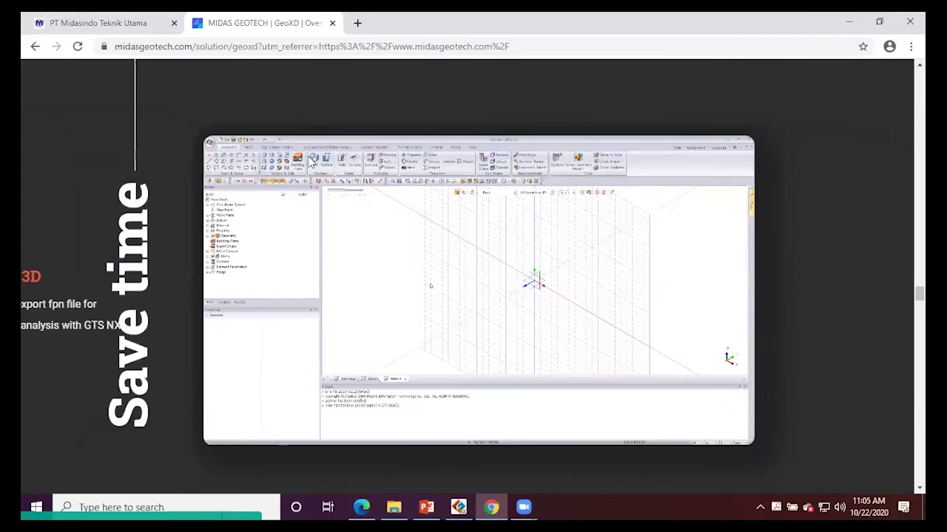
- Switch to File Explorer and open the GTS NX installation folder under Program Files\MIDAS on drive C
{"action": "key", "text": "alt+Tab"}
{"action": "left_click_drag", "start_coordinate": [174, 245], "coordinate": [257, 349]}
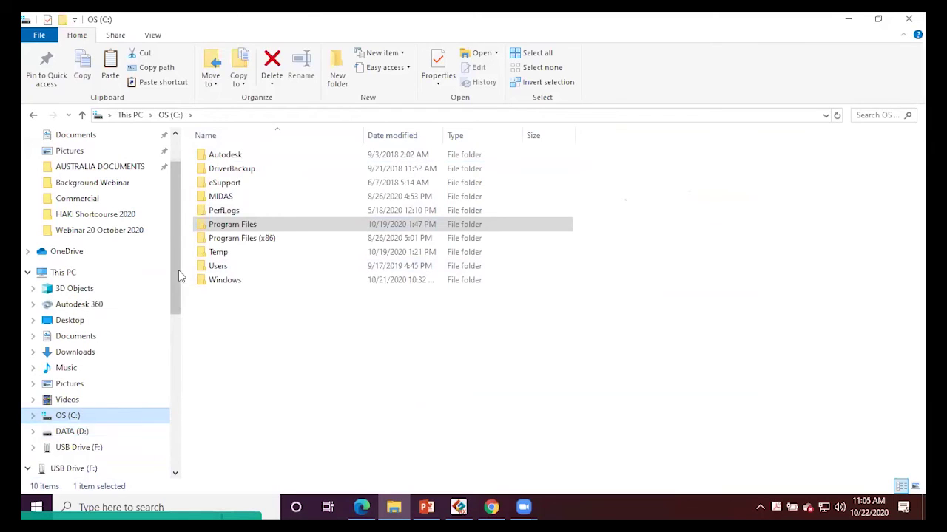
{"action": "scroll", "coordinate": [110, 384], "scroll_direction": "down", "scroll_amount": 1}
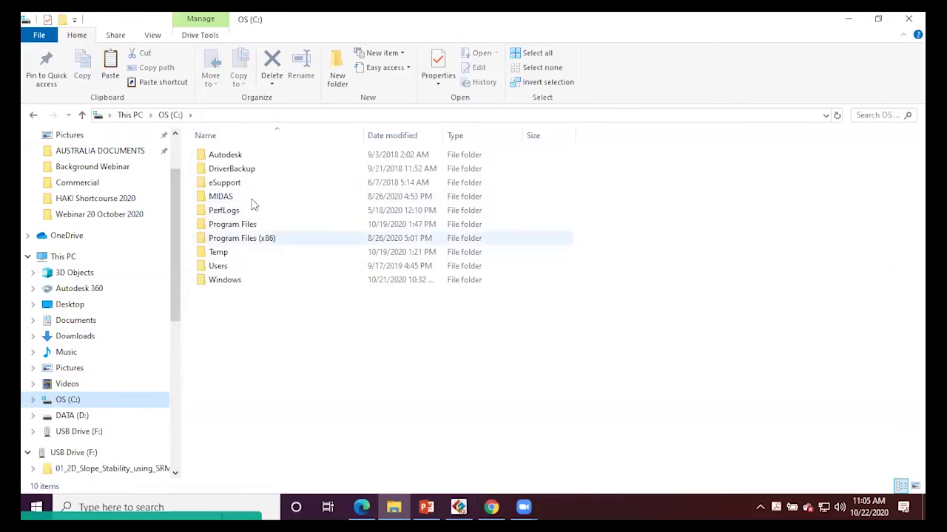
{"action": "double_click", "coordinate": [343, 225]}
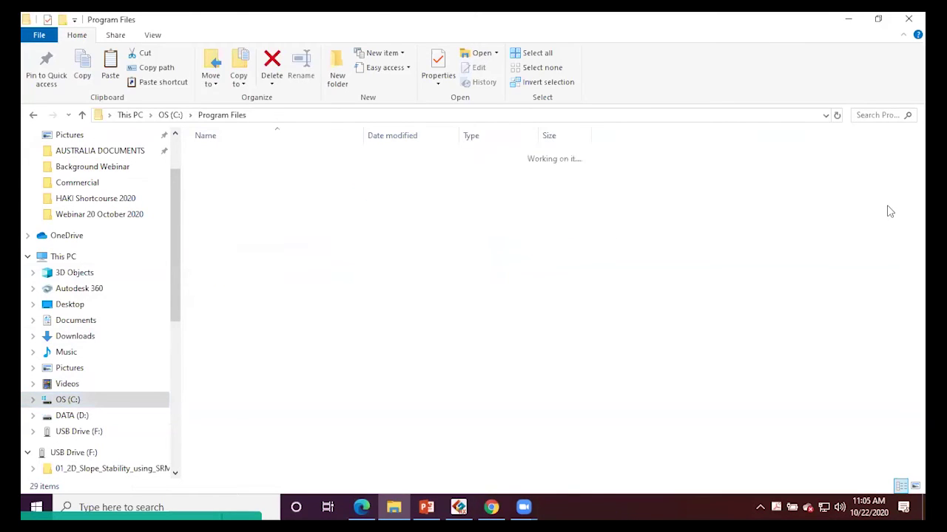
{"action": "scroll", "coordinate": [373, 326], "scroll_direction": "down", "scroll_amount": 2}
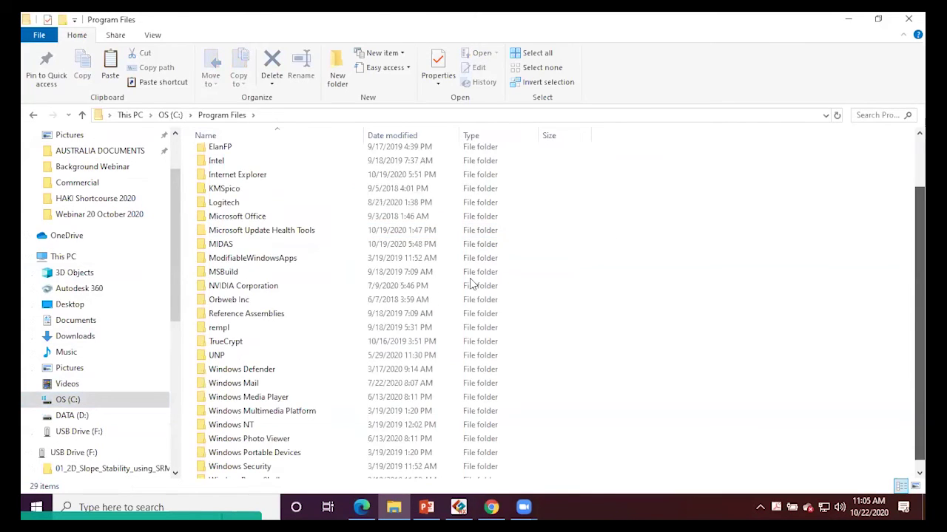
{"action": "scroll", "coordinate": [289, 159], "scroll_direction": "up", "scroll_amount": 1}
{"action": "double_click", "coordinate": [221, 285]}
{"action": "double_click", "coordinate": [290, 158]}
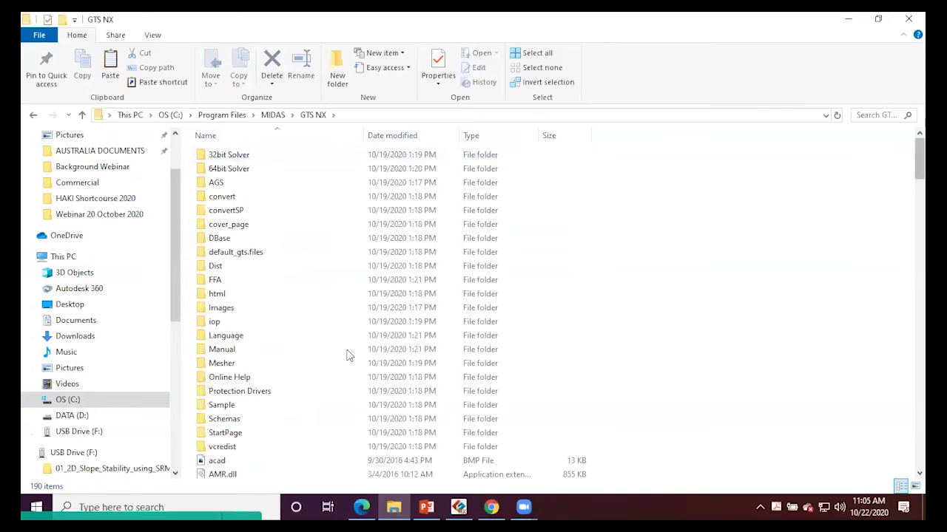
- Open the Tutorials folder inside the GTS NX Manual folder
{"action": "double_click", "coordinate": [347, 350]}
{"action": "left_click", "coordinate": [240, 183]}
{"action": "key", "text": "Return"}
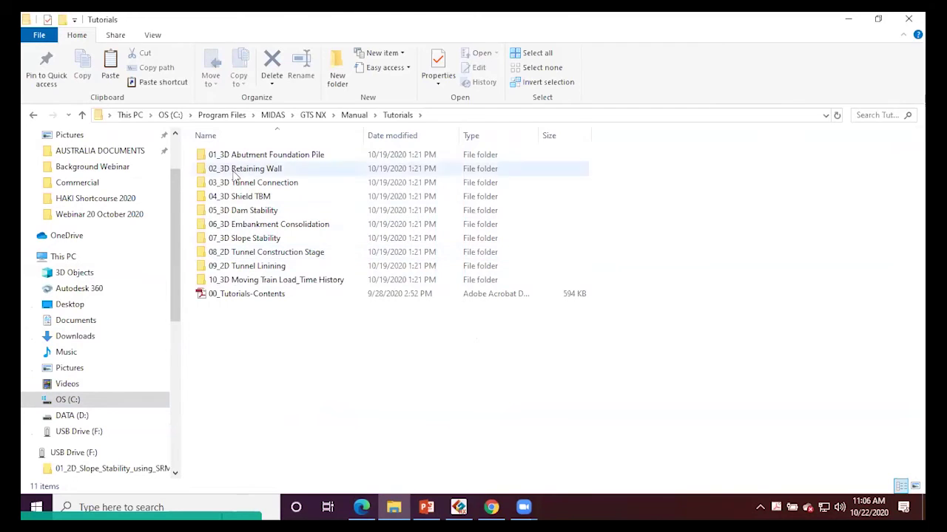
- Check the contents of the 3D Abutment Foundation Pile, 3D Retaining Wall and 3D Tunnel Connection tutorial folders, returning to the Tutorials folder
{"action": "double_click", "coordinate": [296, 155]}
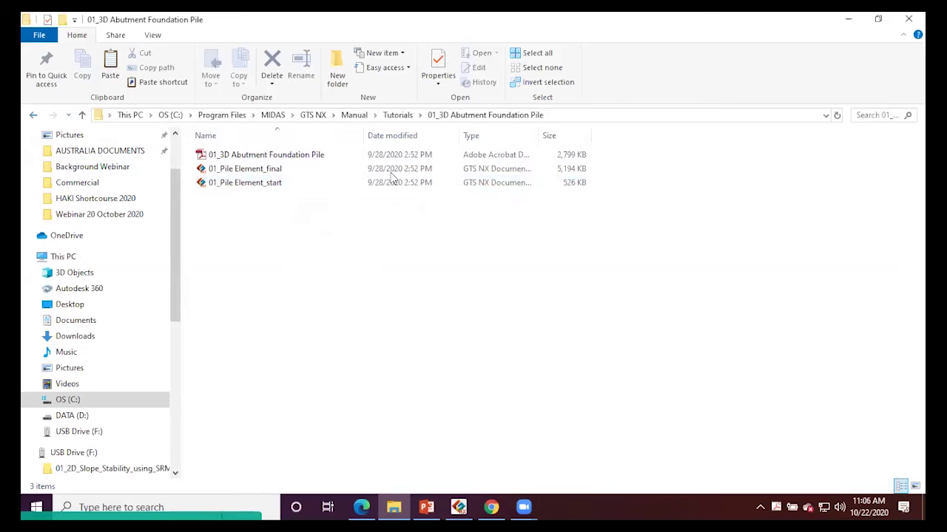
{"action": "left_click", "coordinate": [32, 115]}
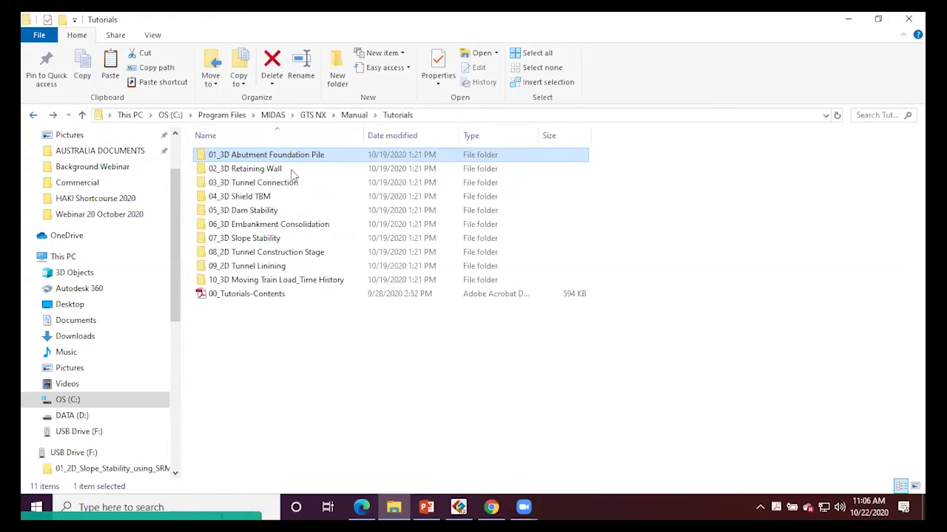
{"action": "left_click", "coordinate": [53, 116]}
{"action": "left_click", "coordinate": [33, 115]}
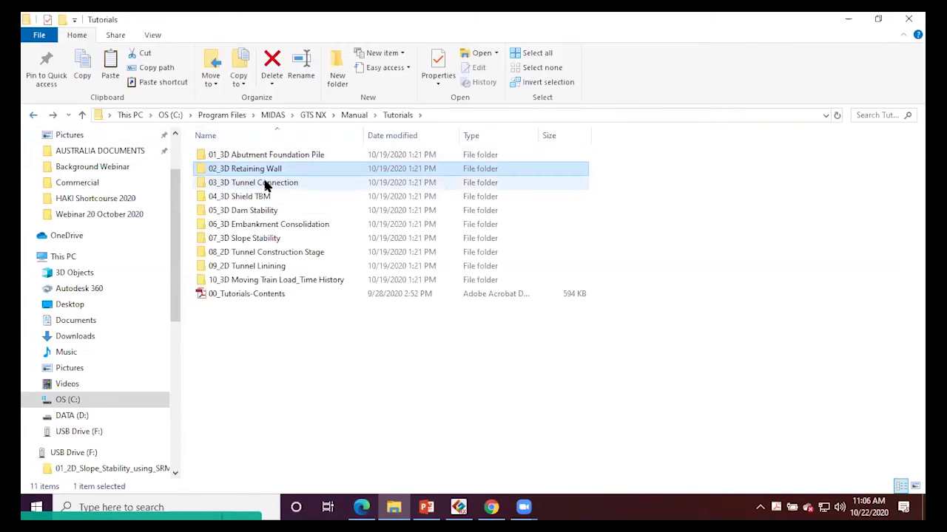
{"action": "double_click", "coordinate": [265, 183]}
{"action": "left_click", "coordinate": [33, 115]}
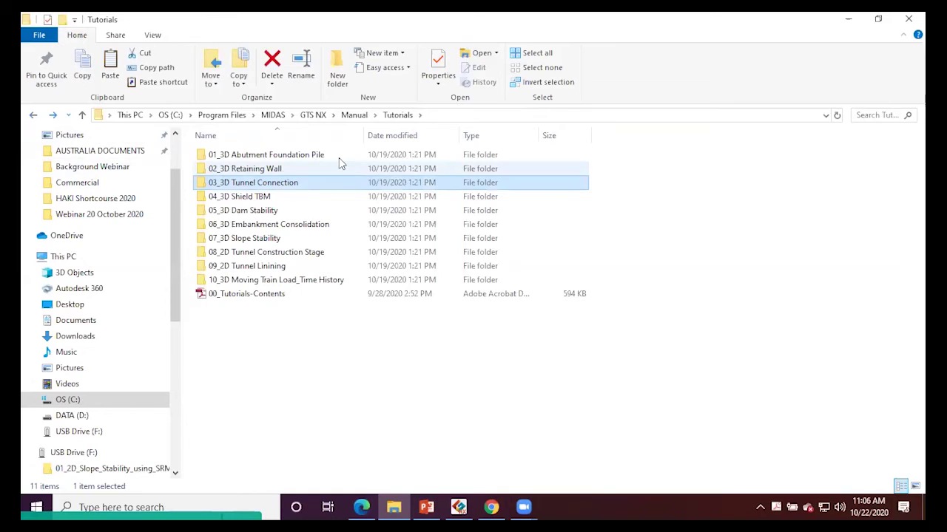
{"action": "key", "text": "Home"}
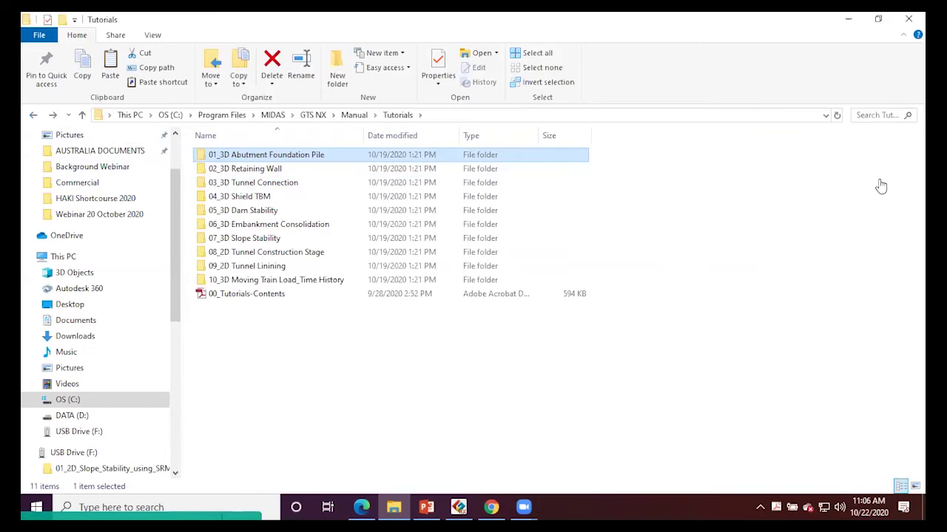
- Switch to Chrome, open the Midas GTS NX tutorial page on the Midasindo website, and look through the listed tutorials
{"action": "key", "text": "alt+Tab"}
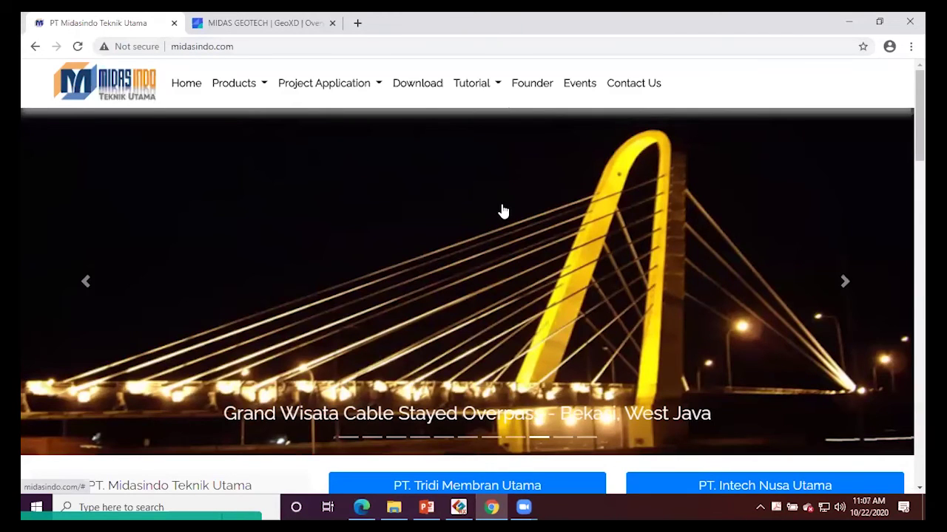
{"action": "left_click", "coordinate": [356, 175]}
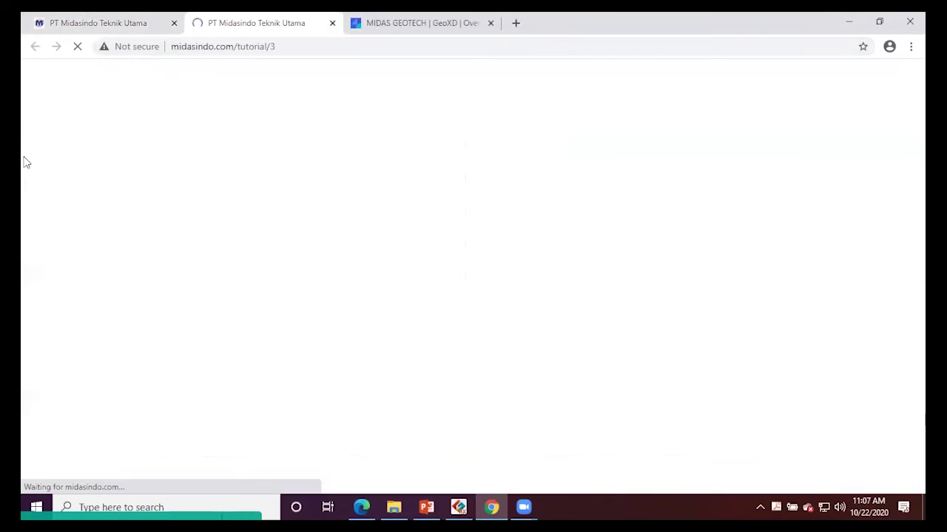
{"action": "scroll", "coordinate": [22, 190], "scroll_direction": "down", "scroll_amount": 1}
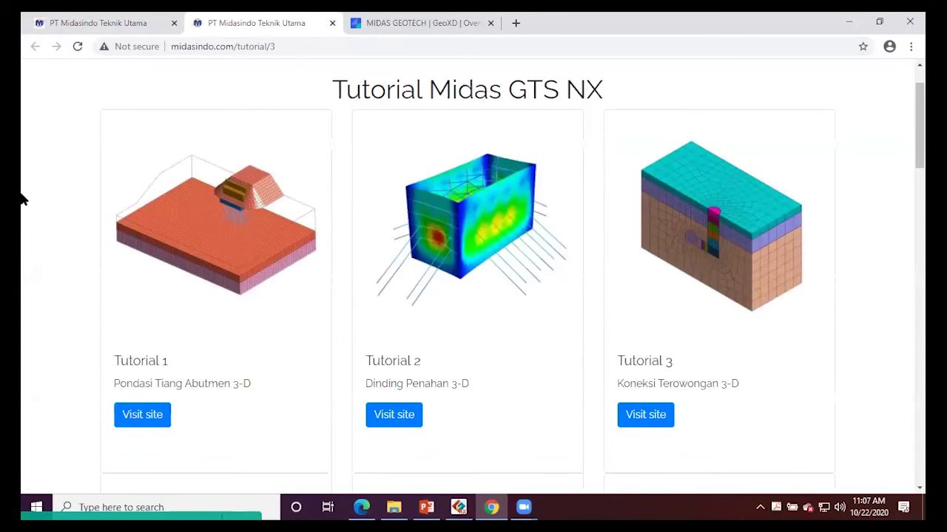
{"action": "scroll", "coordinate": [33, 206], "scroll_direction": "up", "scroll_amount": 1}
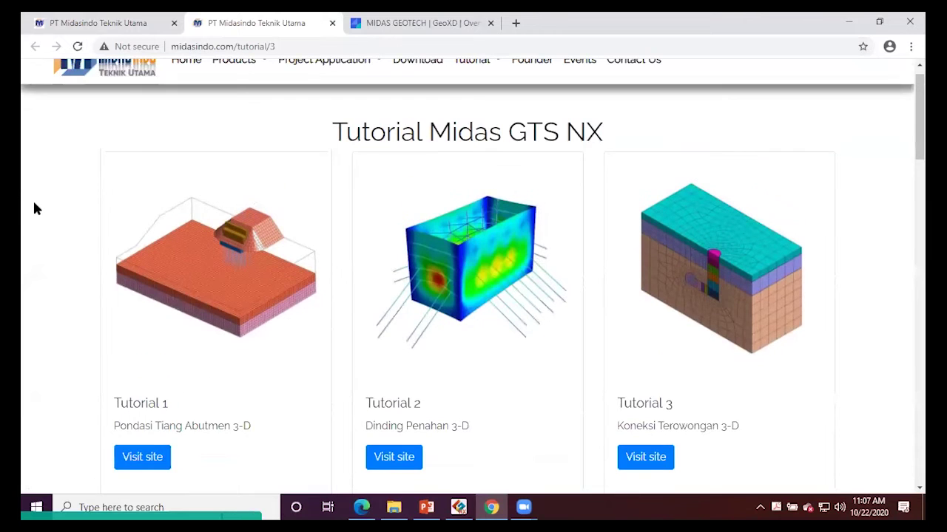
{"action": "scroll", "coordinate": [25, 222], "scroll_direction": "down", "scroll_amount": 3}
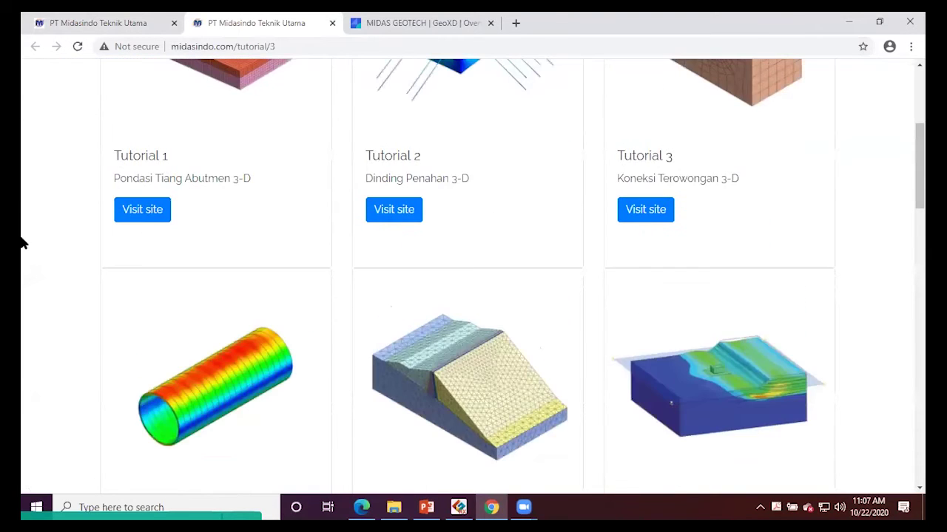
{"action": "scroll", "coordinate": [26, 246], "scroll_direction": "down", "scroll_amount": 9}
{"action": "scroll", "coordinate": [21, 233], "scroll_direction": "up", "scroll_amount": 3}
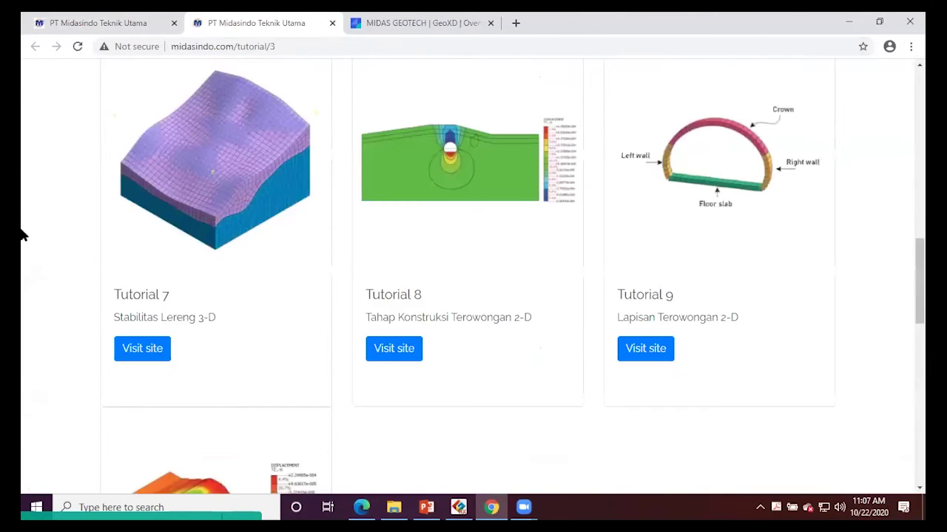
{"action": "scroll", "coordinate": [26, 165], "scroll_direction": "up", "scroll_amount": 6}
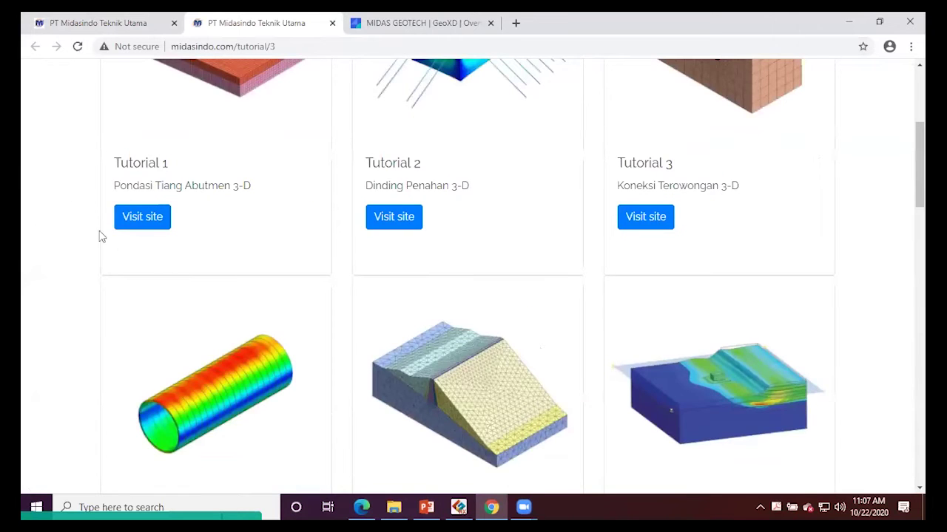
{"action": "scroll", "coordinate": [99, 237], "scroll_direction": "up", "scroll_amount": 1}
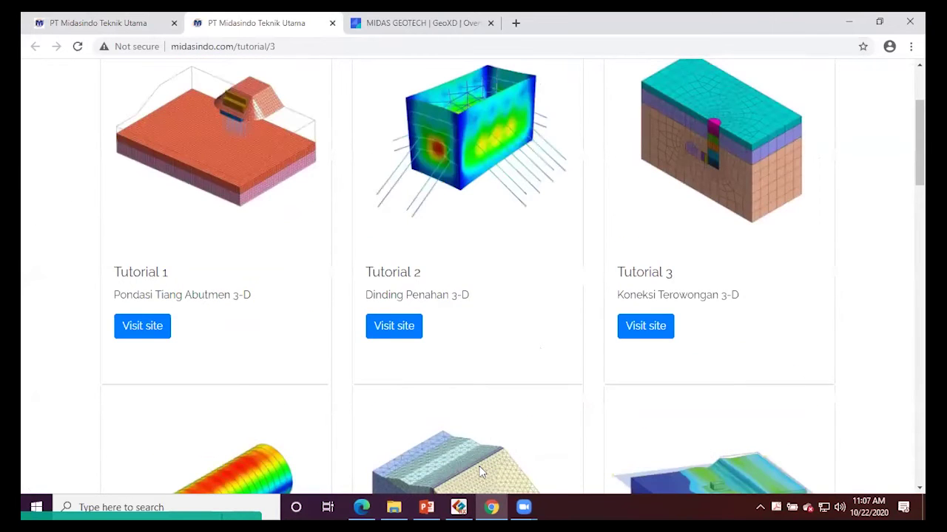
- Switch to GTS NX, expand the INCR=12 result set of the Slope Stability (SRM) case, and widen the Item column to read the result names
{"action": "scroll", "coordinate": [480, 472], "scroll_direction": "up", "scroll_amount": 2}
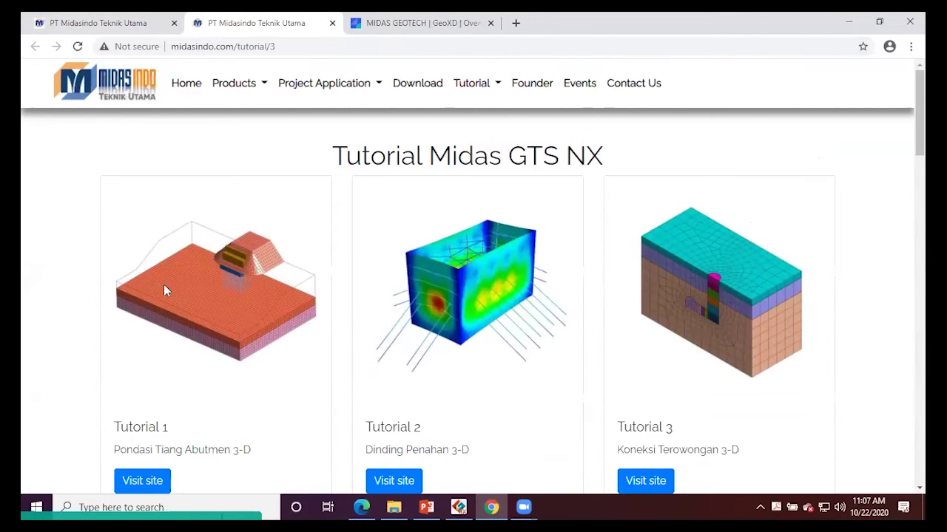
{"action": "key", "text": "alt+Tab"}
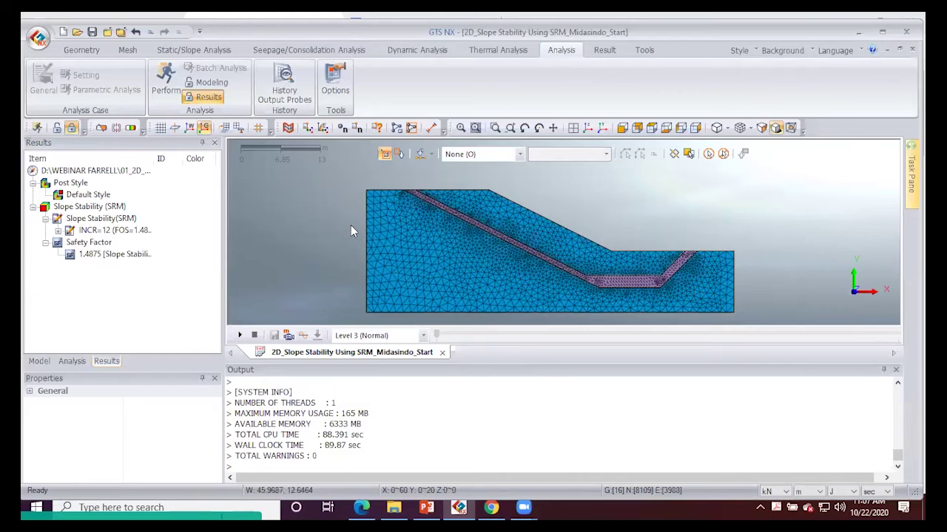
{"action": "middle_click_drag", "start_coordinate": [360, 226], "coordinate": [352, 224]}
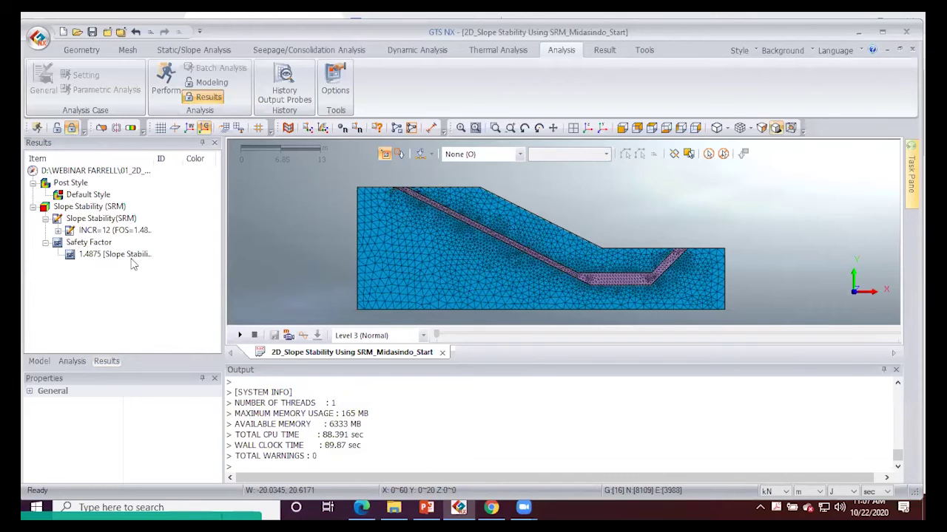
{"action": "left_click", "coordinate": [58, 231]}
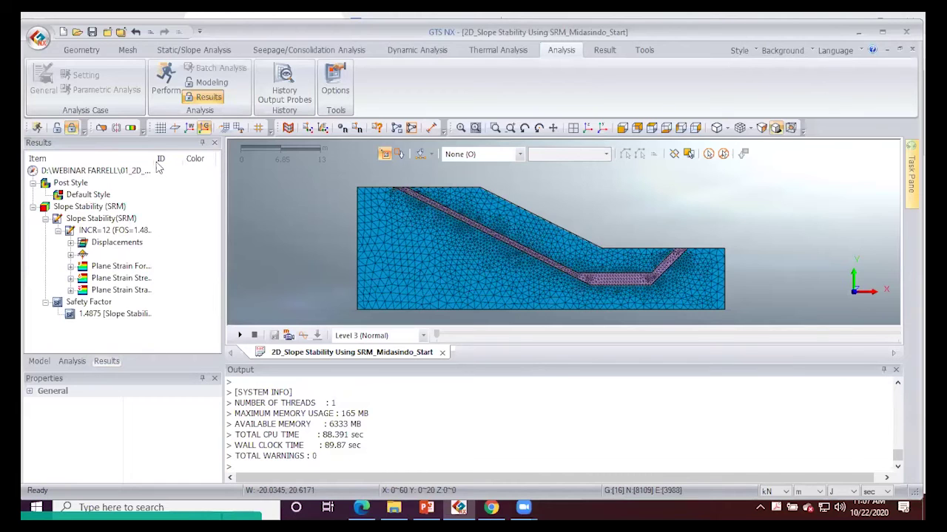
{"action": "left_click_drag", "start_coordinate": [154, 160], "coordinate": [190, 159]}
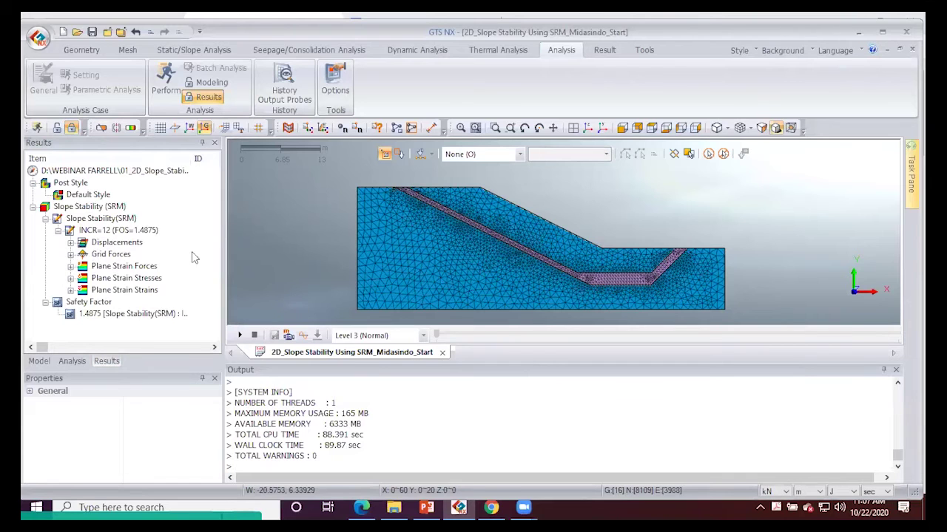
- Display the Total Translation contour from the Displacements results, and shrink the Output pane to enlarge the model view
{"action": "left_click", "coordinate": [70, 242]}
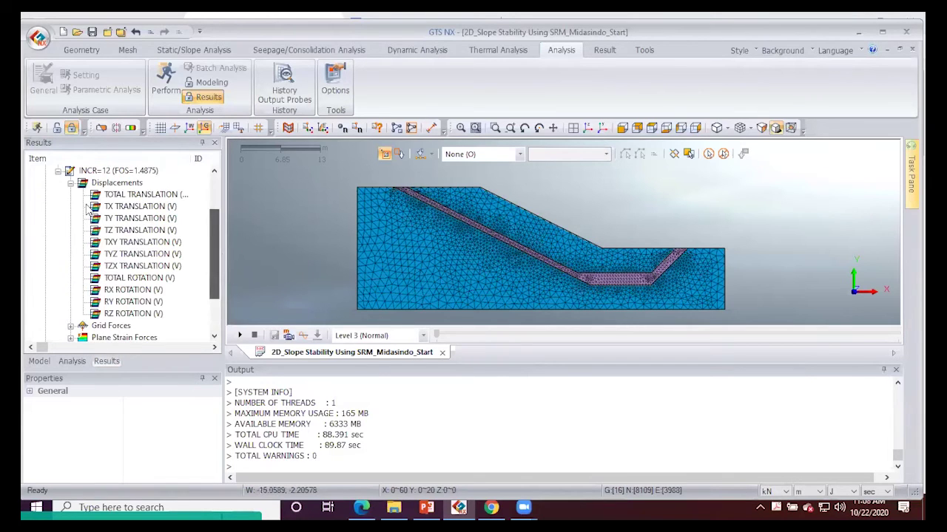
{"action": "left_click", "coordinate": [172, 195]}
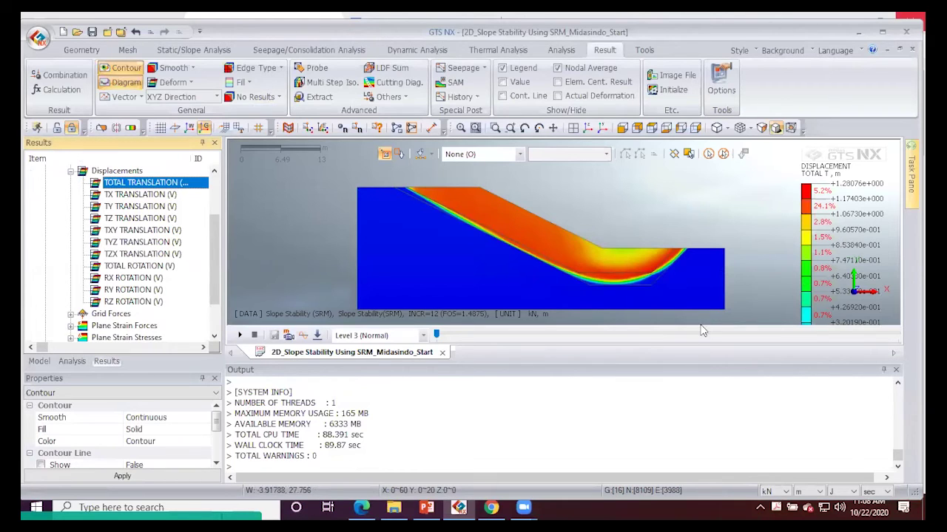
{"action": "scroll", "coordinate": [699, 329], "scroll_direction": "down", "scroll_amount": 1}
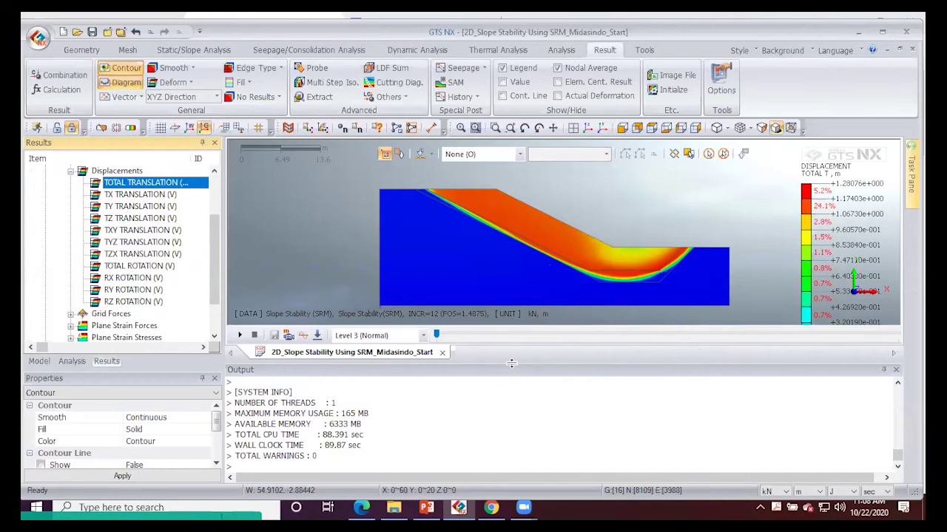
{"action": "left_click_drag", "start_coordinate": [513, 373], "coordinate": [512, 431]}
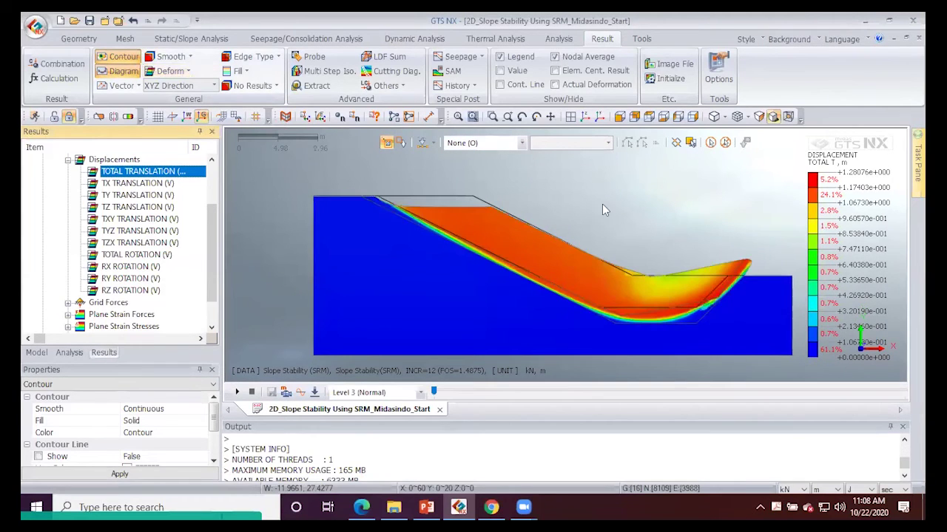
- Show the deformed slope over its undeformed outline, and play the total translation animation before stopping it
{"action": "scroll", "coordinate": [602, 204], "scroll_direction": "down", "scroll_amount": 1}
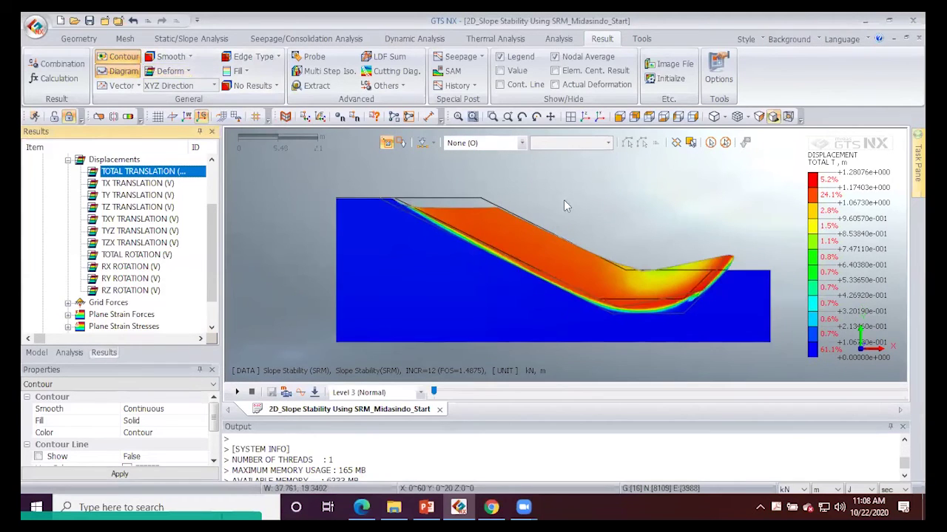
{"action": "middle_click_drag", "start_coordinate": [607, 202], "coordinate": [549, 222]}
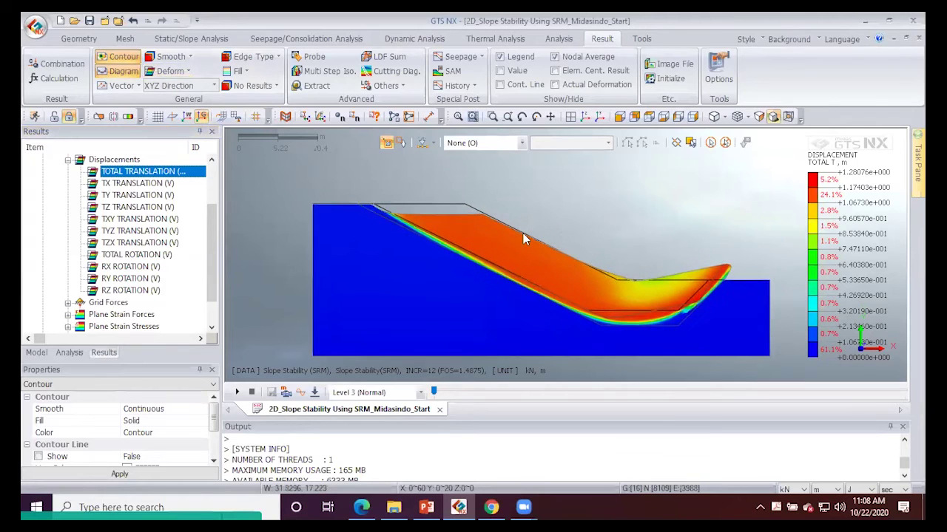
{"action": "left_click", "coordinate": [236, 393]}
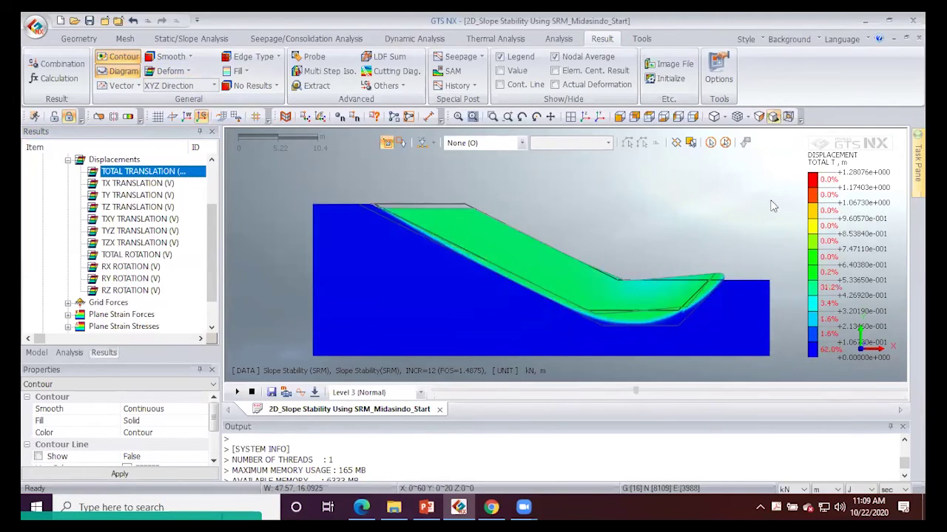
{"action": "left_click", "coordinate": [252, 393]}
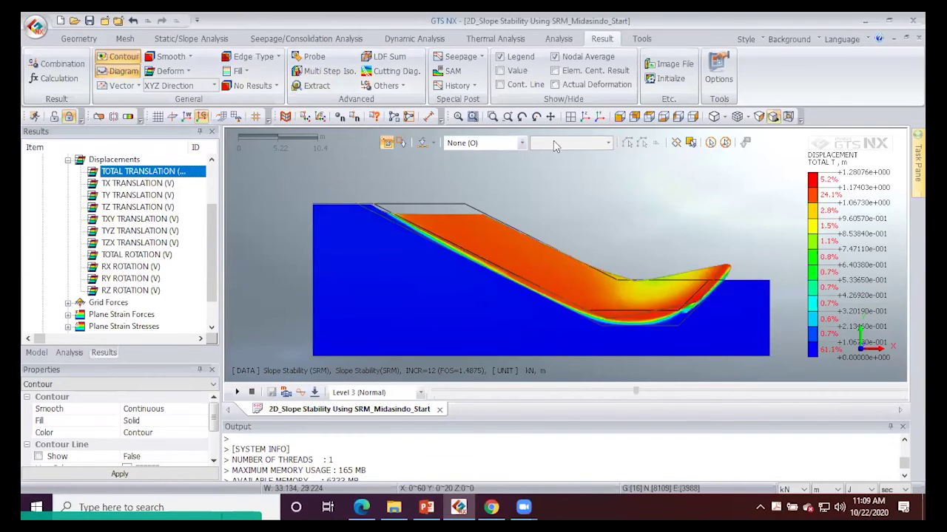
- Turn on the Min/Max value labels for the total translation contour and examine where the extremes occur
{"action": "left_click", "coordinate": [329, 71]}
{"action": "left_click_drag", "start_coordinate": [212, 214], "coordinate": [211, 207]}
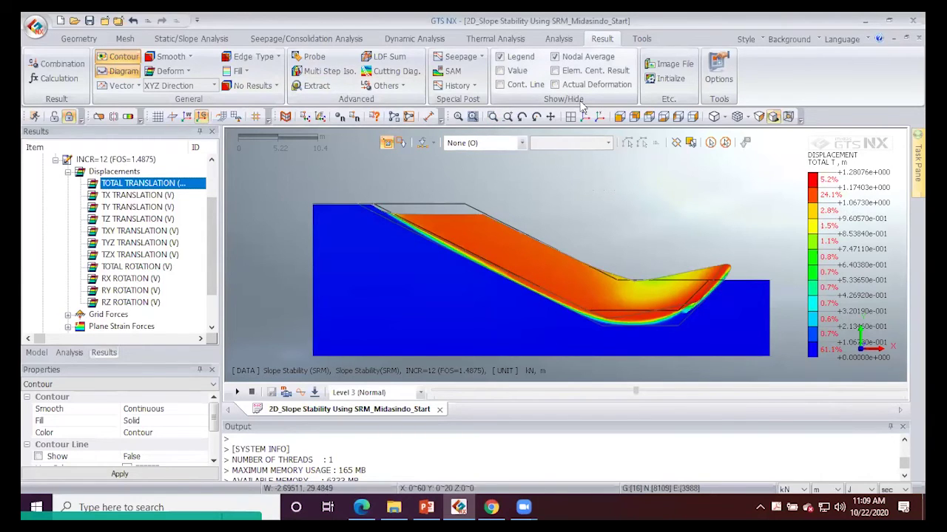
{"action": "left_click", "coordinate": [500, 71]}
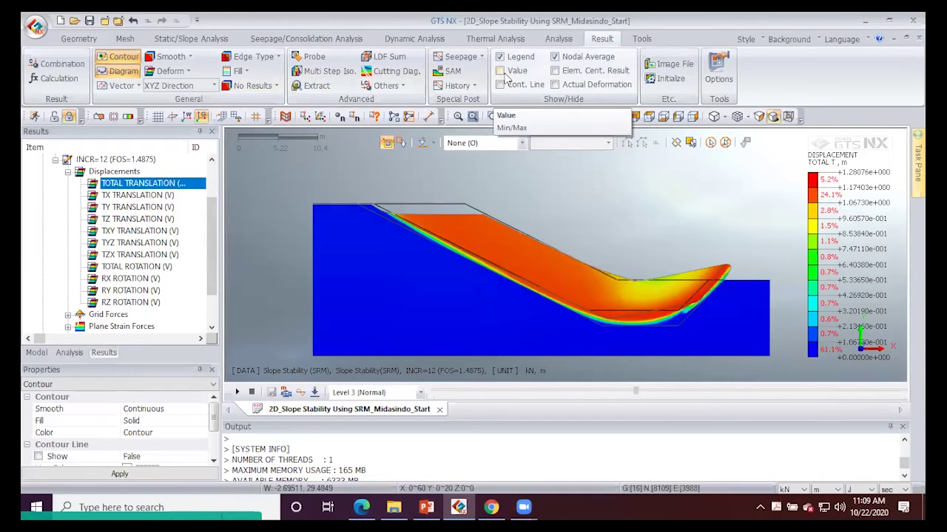
{"action": "middle_click_drag", "start_coordinate": [680, 301], "coordinate": [663, 297]}
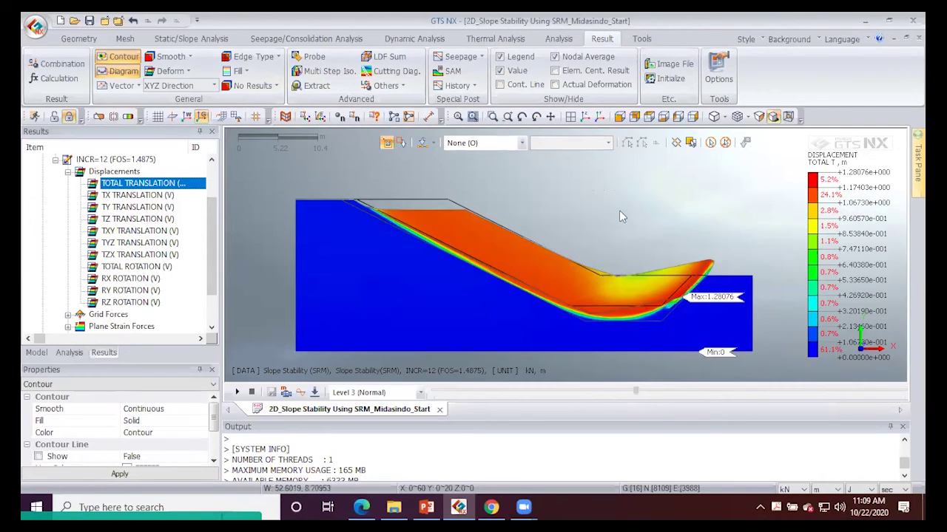
{"action": "middle_click_drag", "start_coordinate": [621, 207], "coordinate": [628, 200]}
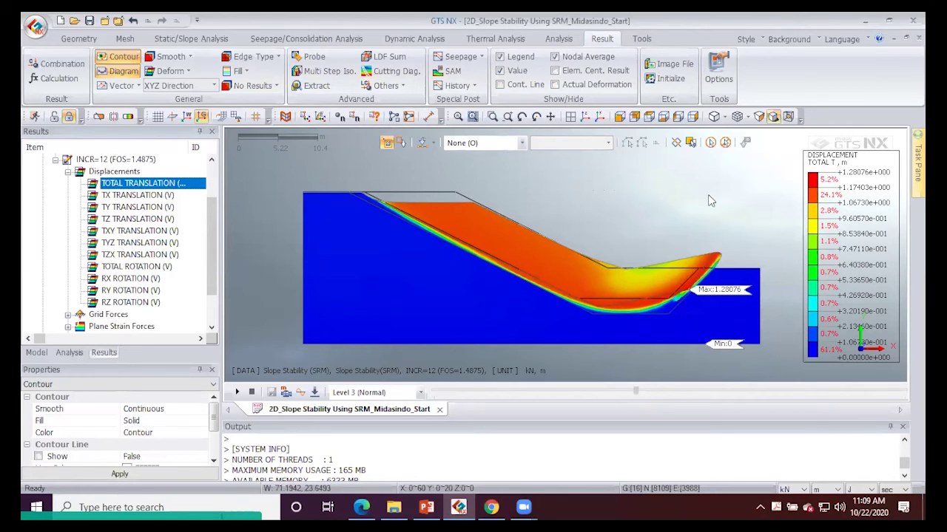
{"action": "left_click", "coordinate": [826, 489]}
{"action": "left_click", "coordinate": [836, 452]}
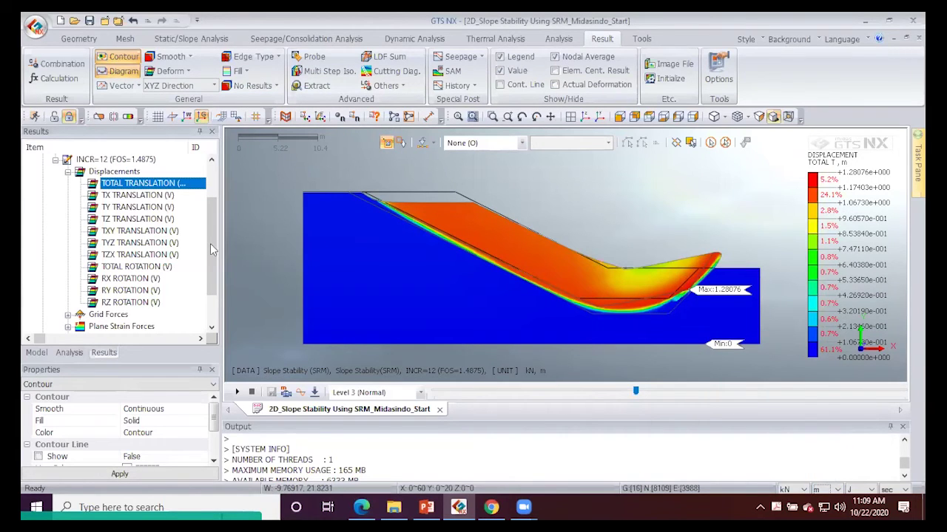
- Change the contour smoothing to Fringe and hide the Min/Max value labels
{"action": "scroll", "coordinate": [211, 249], "scroll_direction": "up", "scroll_amount": 3}
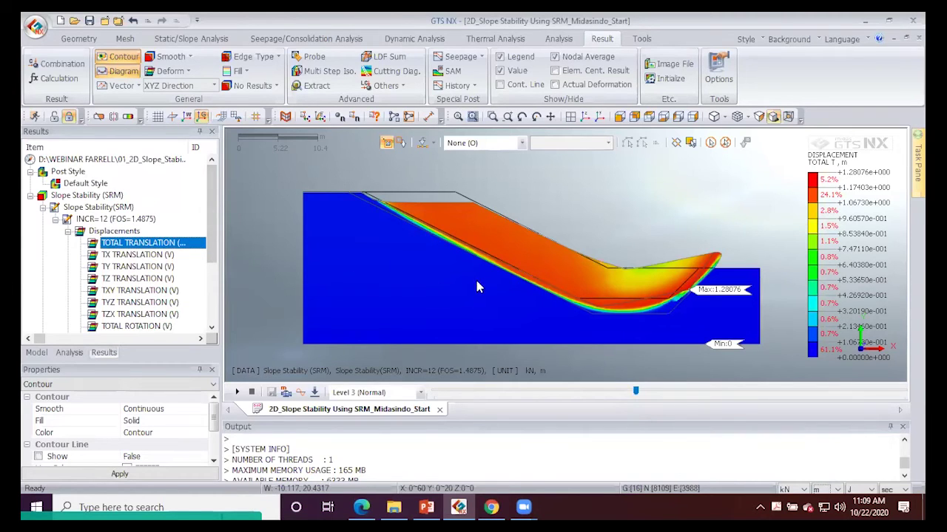
{"action": "scroll", "coordinate": [477, 287], "scroll_direction": "down", "scroll_amount": 3}
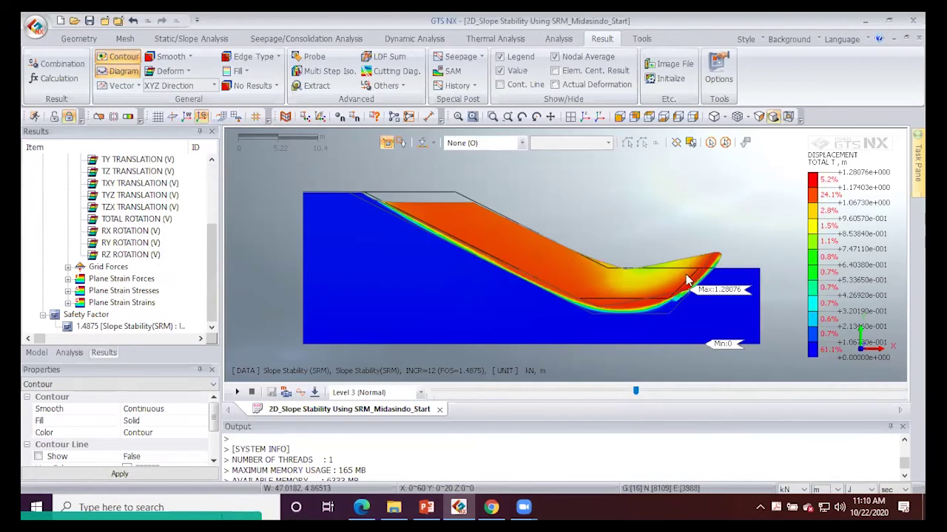
{"action": "left_click", "coordinate": [189, 57]}
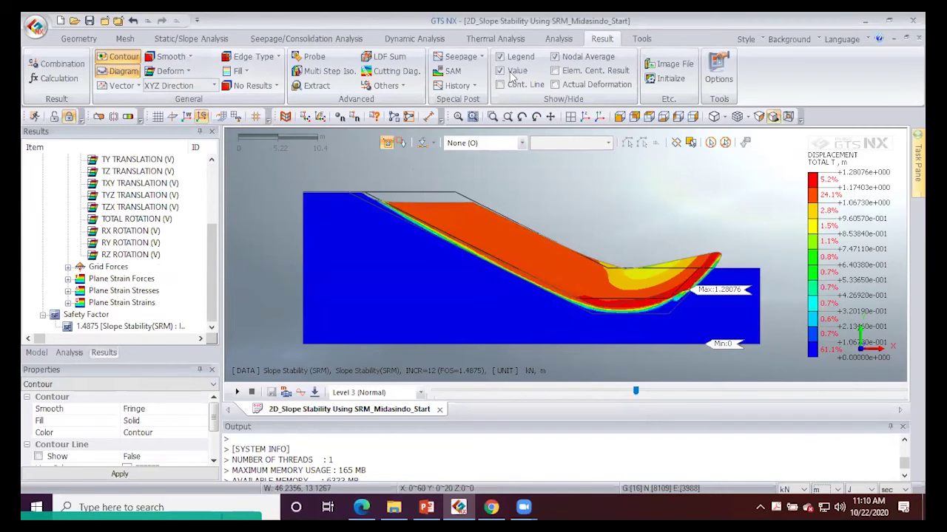
{"action": "left_click", "coordinate": [315, 63]}
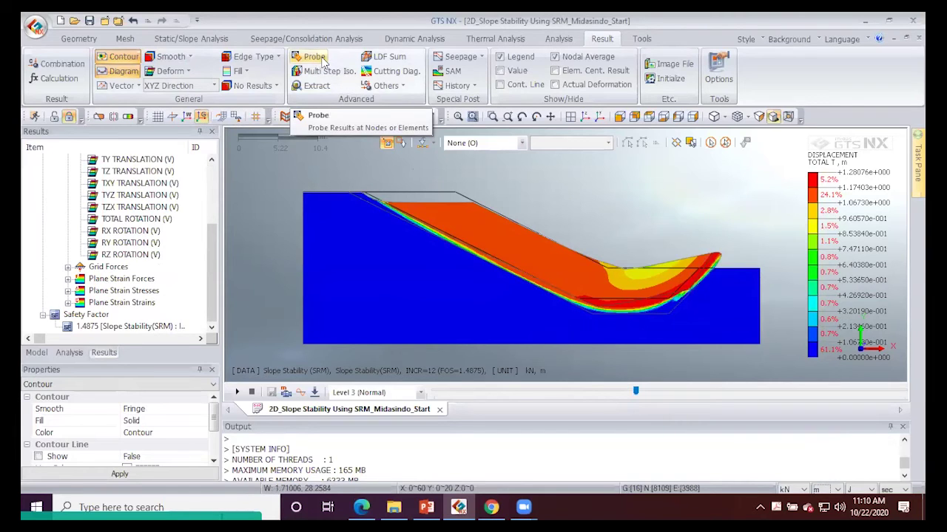
- Probe the total translation at four nodes in the sliding zone, check the listed probe results, and close the probe
{"action": "left_click", "coordinate": [313, 57]}
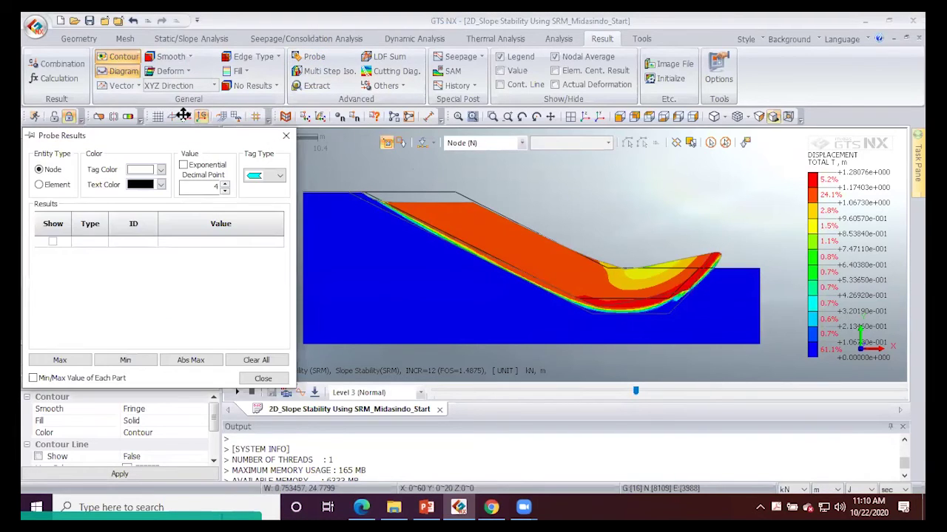
{"action": "left_click_drag", "start_coordinate": [183, 116], "coordinate": [183, 114]}
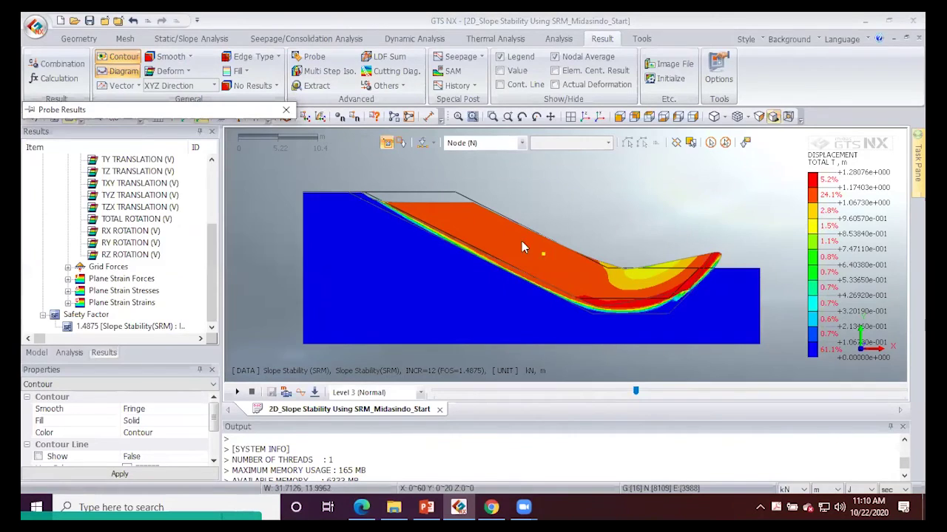
{"action": "left_click", "coordinate": [579, 275]}
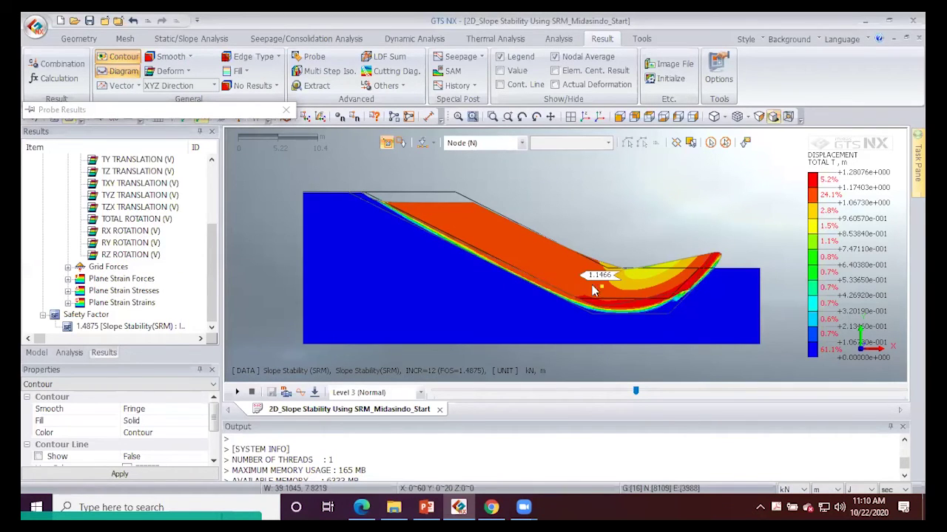
{"action": "left_click", "coordinate": [719, 259]}
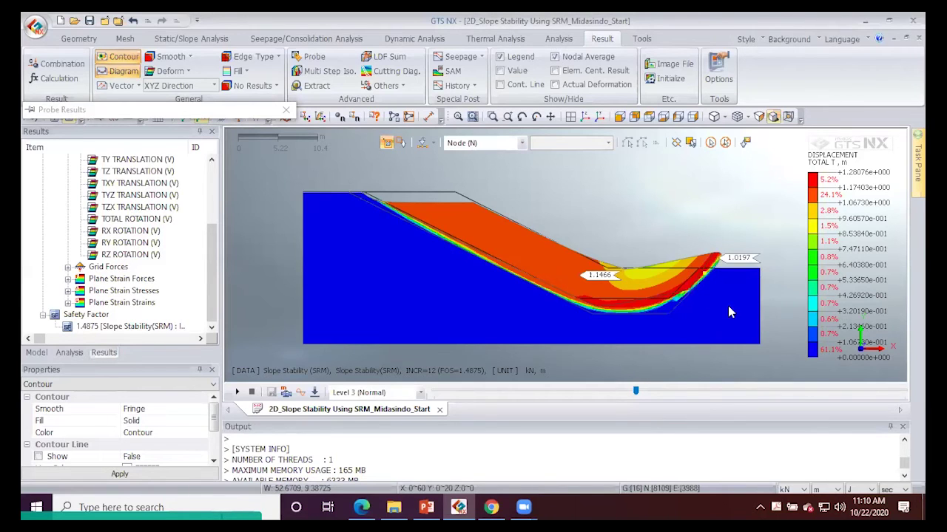
{"action": "left_click", "coordinate": [673, 293]}
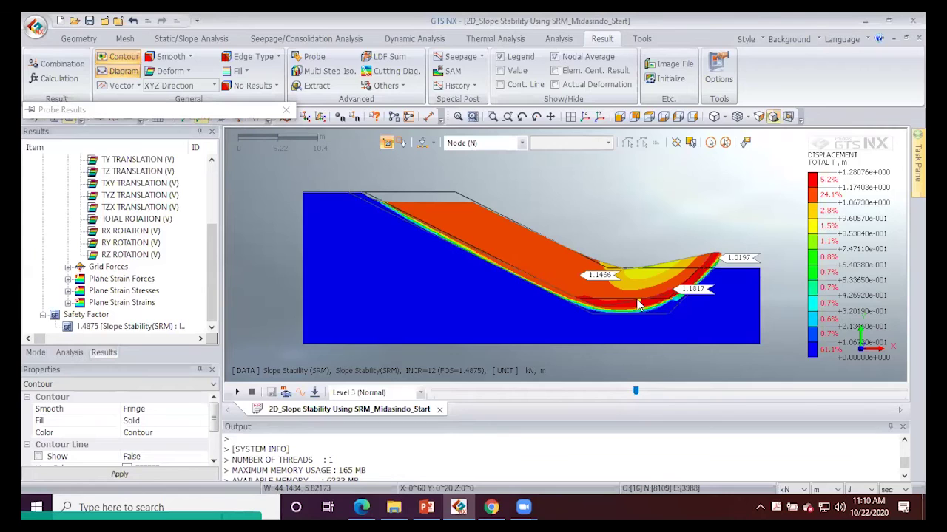
{"action": "left_click", "coordinate": [555, 266]}
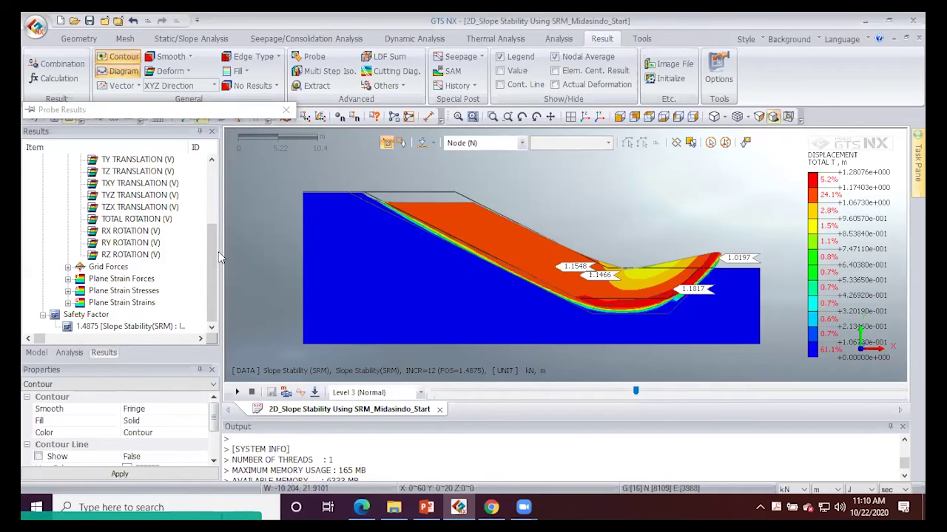
{"action": "mouse_move", "coordinate": [189, 111]}
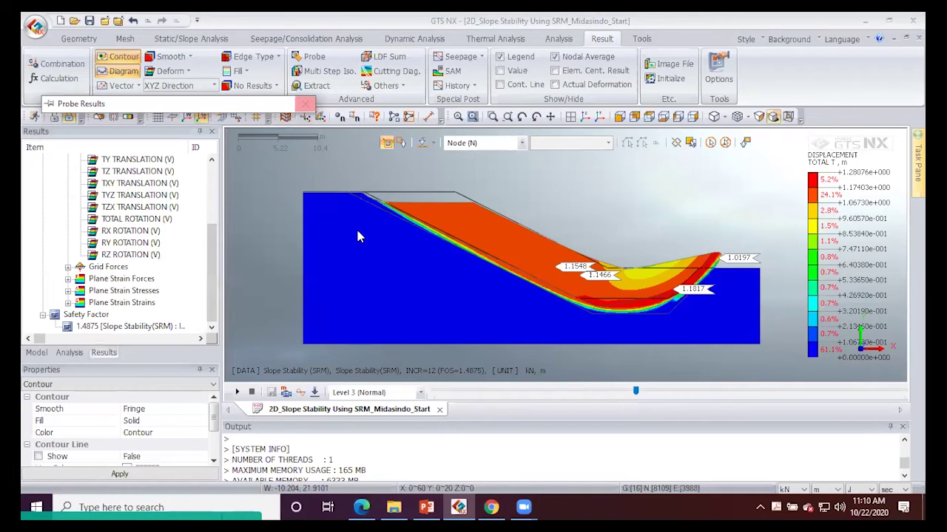
{"action": "mouse_move", "coordinate": [216, 250]}
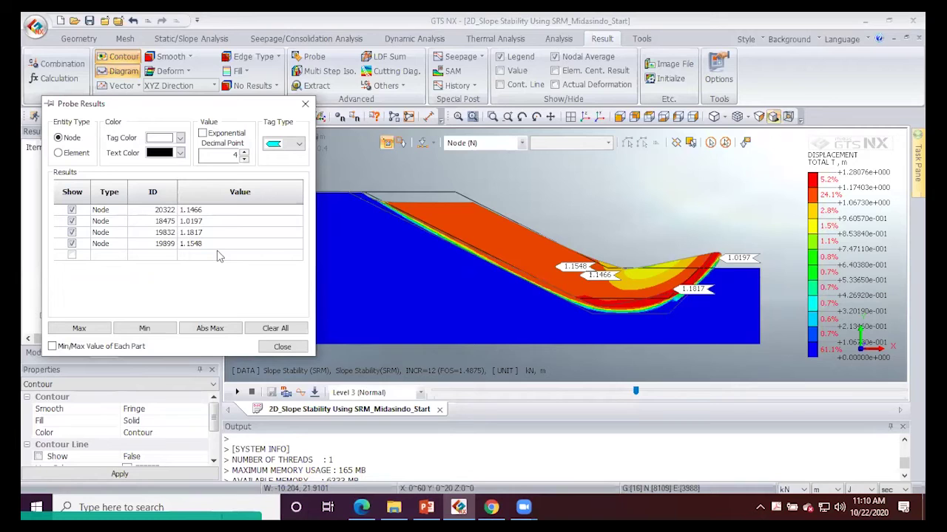
{"action": "key", "text": "Escape"}
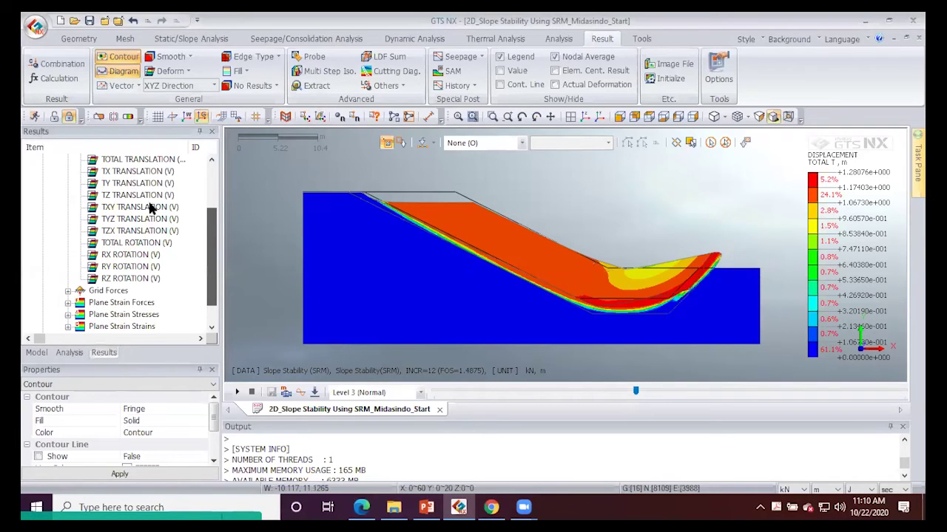
- Display the Plane Strain Forces contours in turn for Membrane Force XX, YY and XY
{"action": "scroll", "coordinate": [150, 208], "scroll_direction": "down", "scroll_amount": 1}
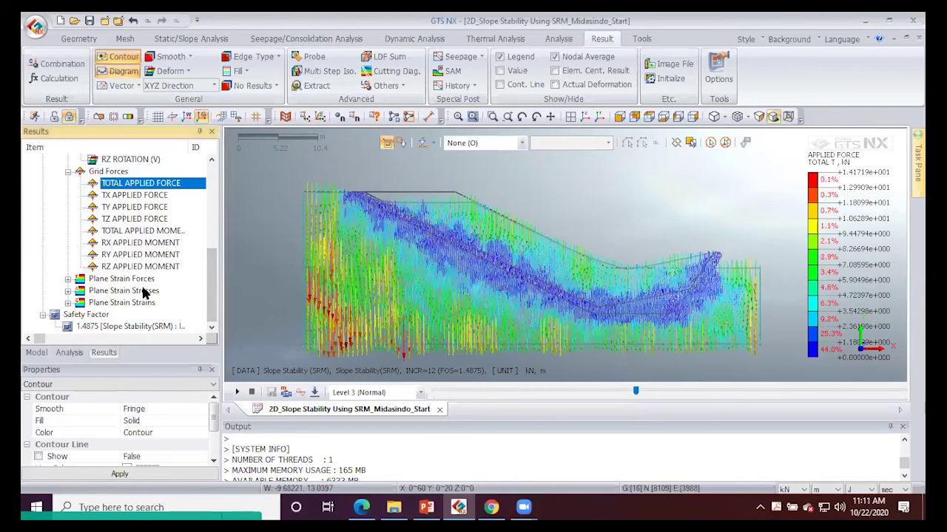
{"action": "left_click", "coordinate": [133, 279]}
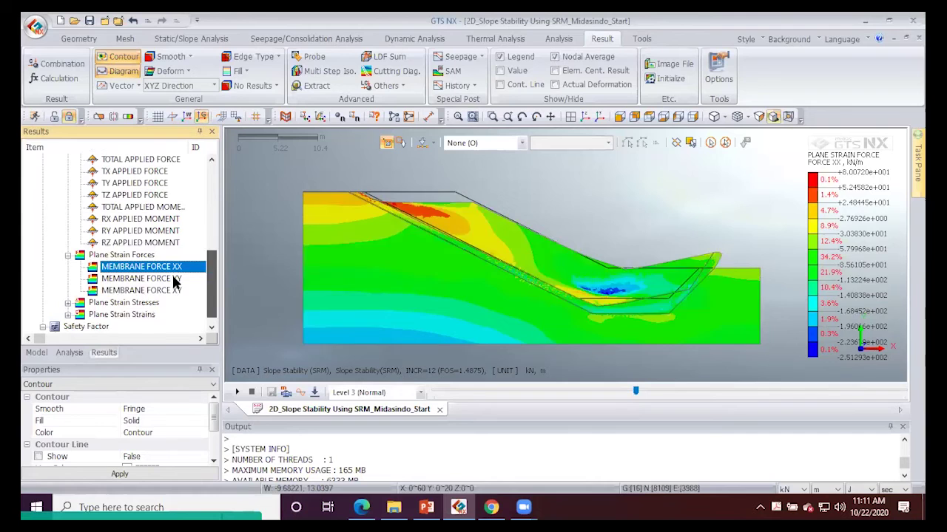
{"action": "left_click", "coordinate": [175, 280]}
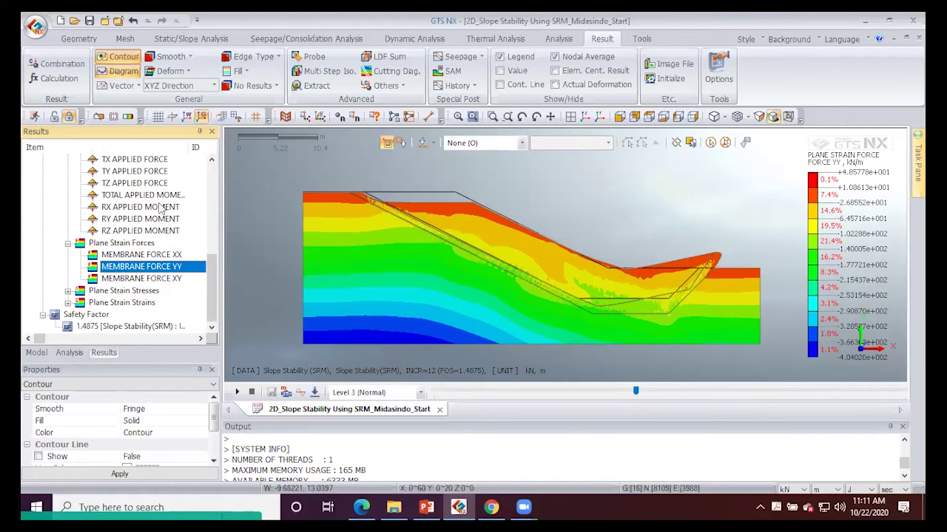
{"action": "key", "text": "Down"}
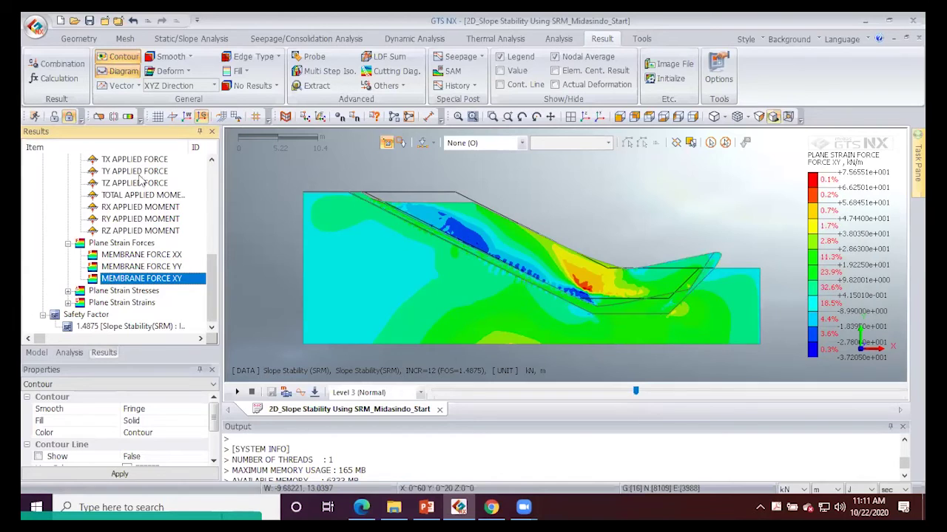
- Display the Plane Strain Stresses contours for S-YY TOTAL and S-XX TOTAL
{"action": "key", "text": "Down"}
{"action": "key", "text": "Right"}
{"action": "key", "text": "Down"}
{"action": "key", "text": "Down"}
{"action": "left_click", "coordinate": [130, 173]}
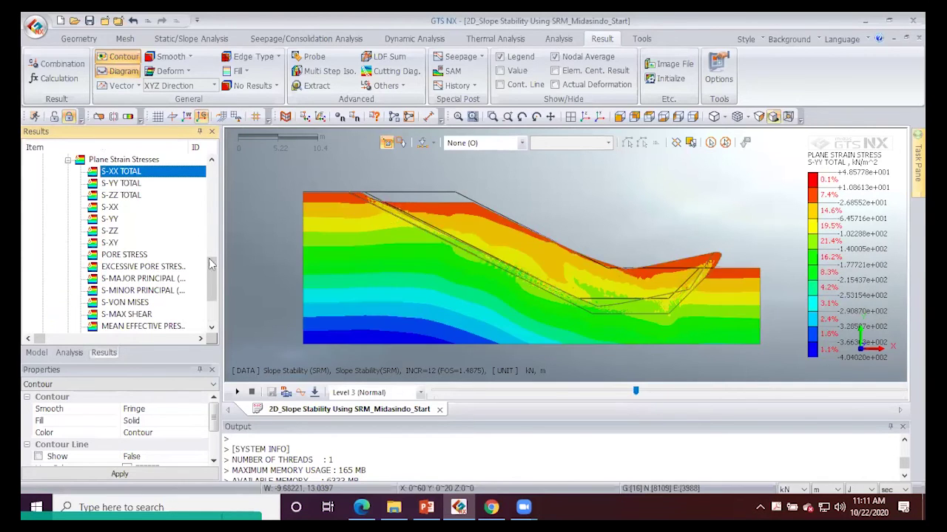
- Display the Plane Strain Strains contours for E-EFFECTIVE PLASTIC and E-EQUIVALENT
{"action": "scroll", "coordinate": [179, 295], "scroll_direction": "down", "scroll_amount": 3}
{"action": "left_click", "coordinate": [68, 303]}
{"action": "left_click_drag", "start_coordinate": [210, 282], "coordinate": [206, 306]}
{"action": "left_click", "coordinate": [148, 294]}
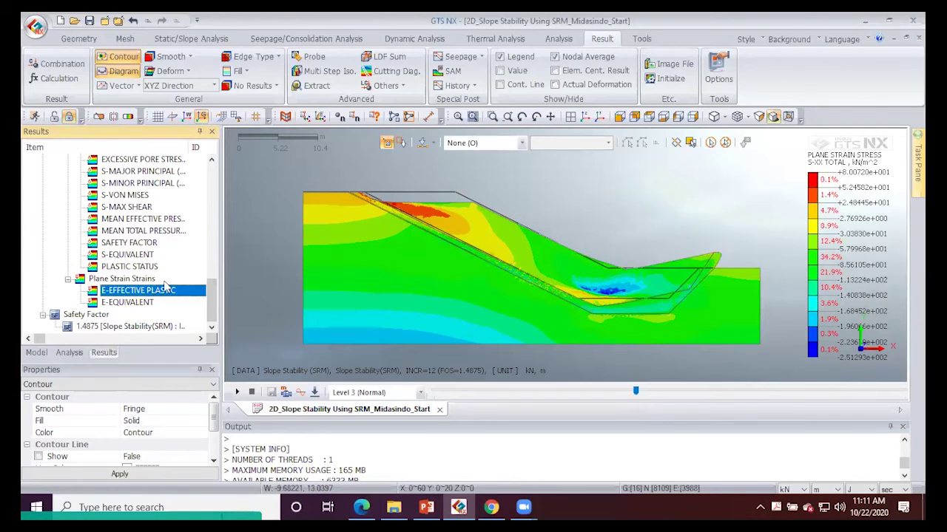
{"action": "key", "text": "Down"}
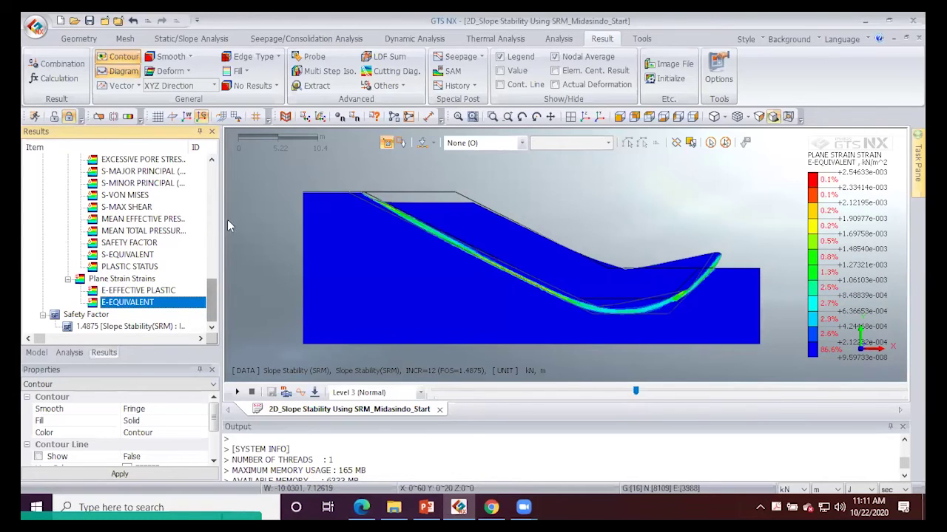
- Return to the Displacements results and display the TOTAL TRANSLATION contour on the slope model
{"action": "scroll", "coordinate": [177, 222], "scroll_direction": "up", "scroll_amount": 10}
{"action": "left_click", "coordinate": [175, 207]}
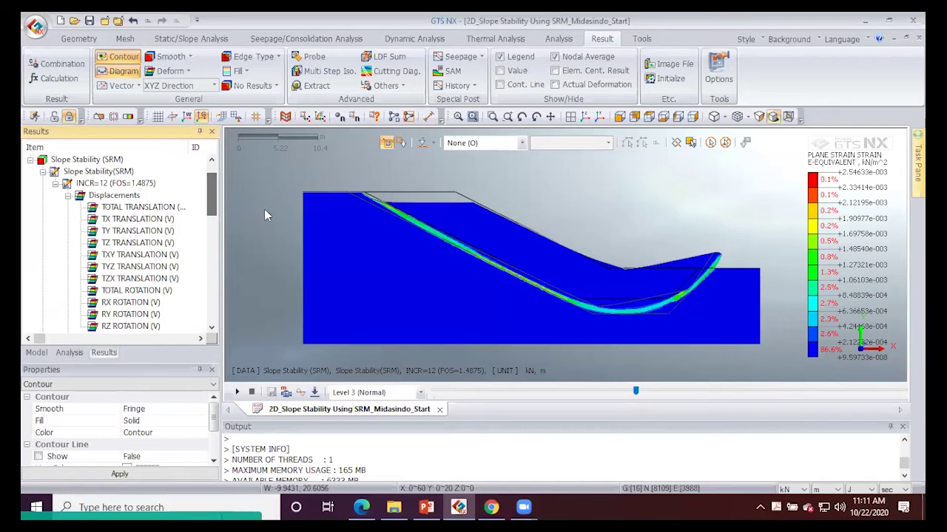
{"action": "left_click_drag", "start_coordinate": [212, 208], "coordinate": [216, 199]}
{"action": "scroll", "coordinate": [218, 203], "scroll_direction": "up", "scroll_amount": 1}
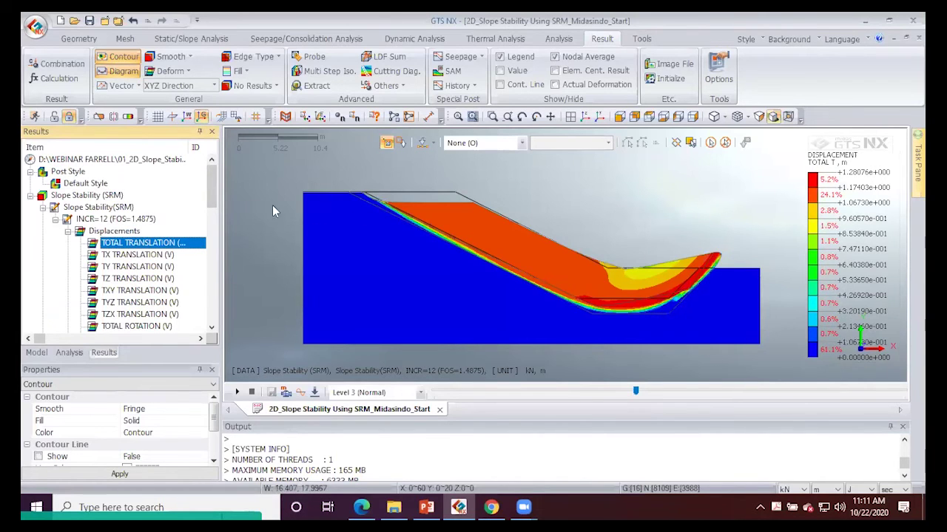
{"action": "scroll", "coordinate": [214, 193], "scroll_direction": "down", "scroll_amount": 3}
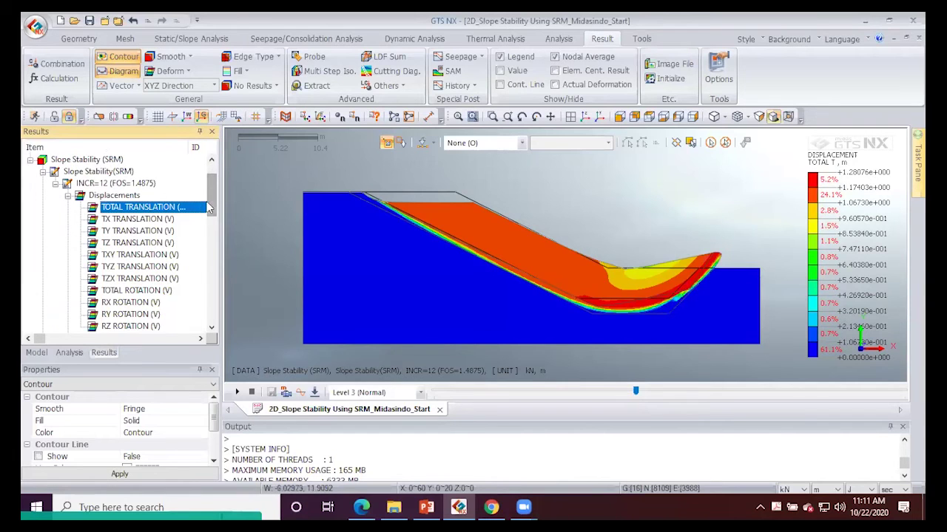
{"action": "scroll", "coordinate": [212, 200], "scroll_direction": "up", "scroll_amount": 1}
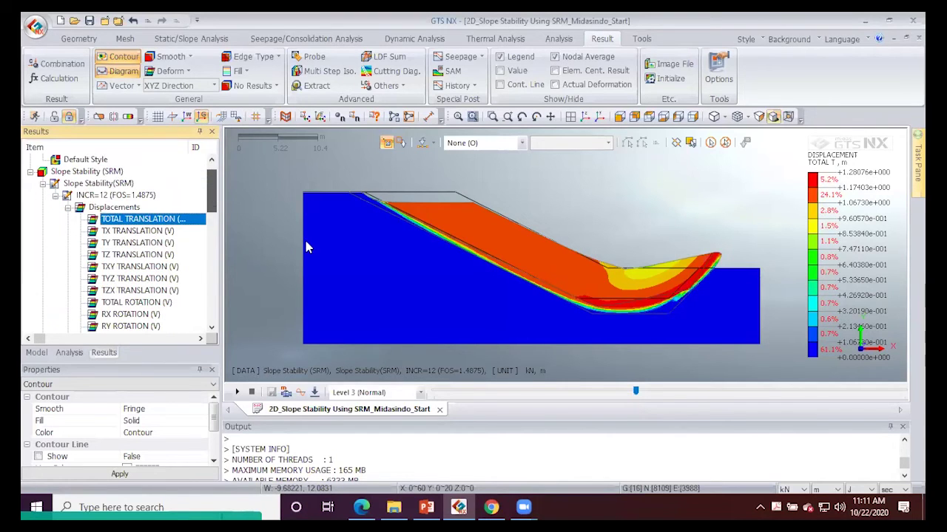
{"action": "scroll", "coordinate": [306, 242], "scroll_direction": "up", "scroll_amount": 1}
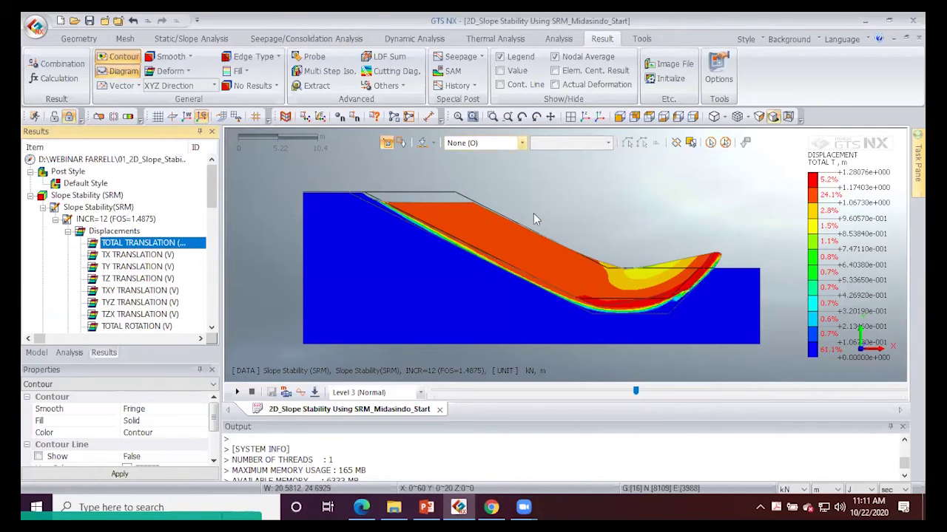
{"action": "scroll", "coordinate": [530, 215], "scroll_direction": "down", "scroll_amount": 1}
{"action": "middle_click_drag", "start_coordinate": [518, 222], "coordinate": [512, 227]}
{"action": "left_click", "coordinate": [553, 117]}
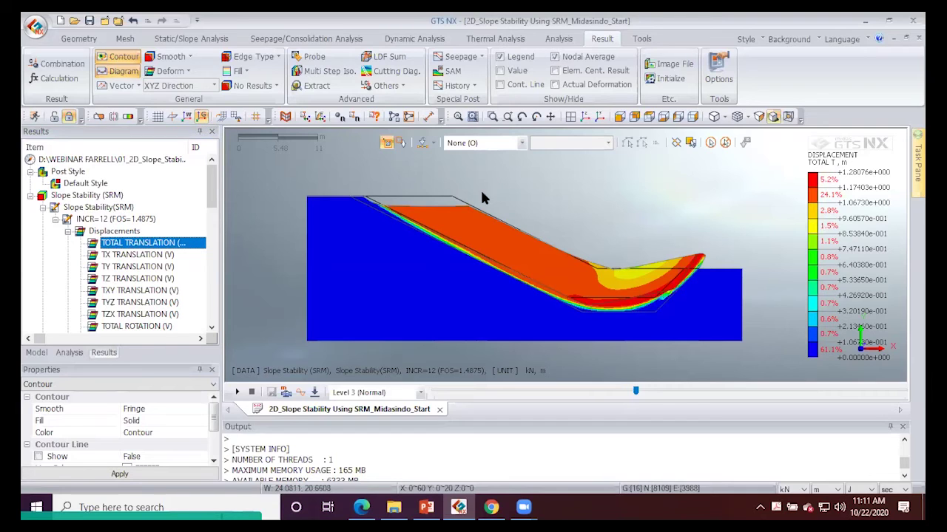
- Look through the results tree from Displacements and Grid Forces down to the plane strain results and back
{"action": "mouse_move", "coordinate": [213, 184]}
{"action": "left_mouse_down"}
{"action": "mouse_move", "coordinate": [214, 205]}
{"action": "mouse_move", "coordinate": [216, 181]}
{"action": "left_mouse_up"}
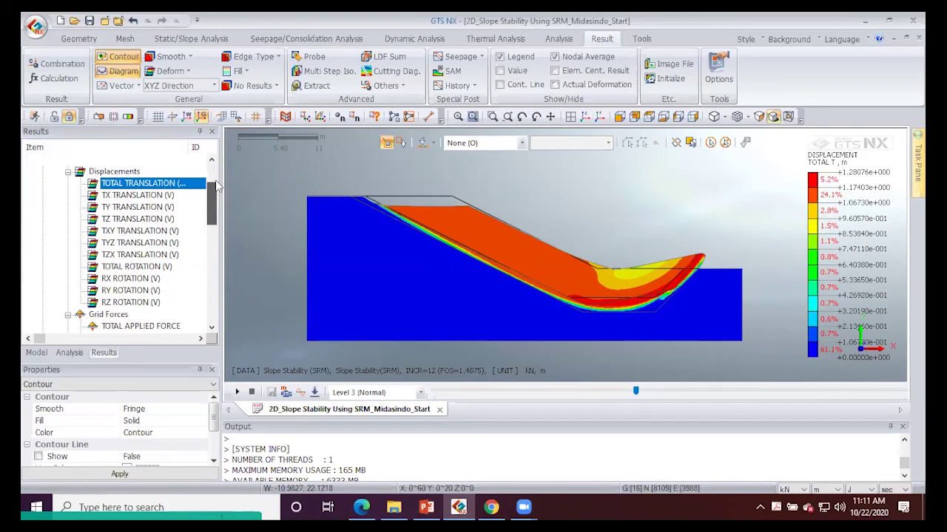
{"action": "scroll", "coordinate": [217, 186], "scroll_direction": "up", "scroll_amount": 3}
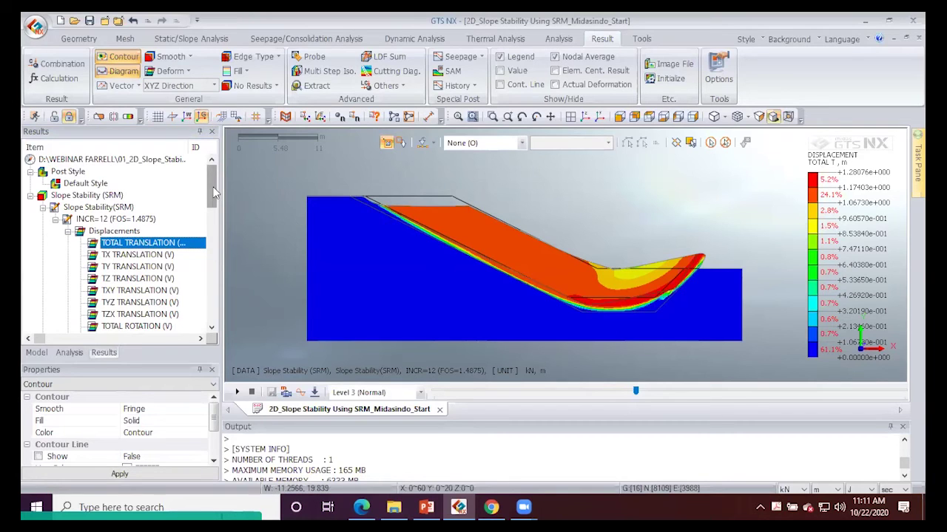
{"action": "scroll", "coordinate": [214, 204], "scroll_direction": "down", "scroll_amount": 1}
{"action": "scroll", "coordinate": [214, 205], "scroll_direction": "up", "scroll_amount": 1}
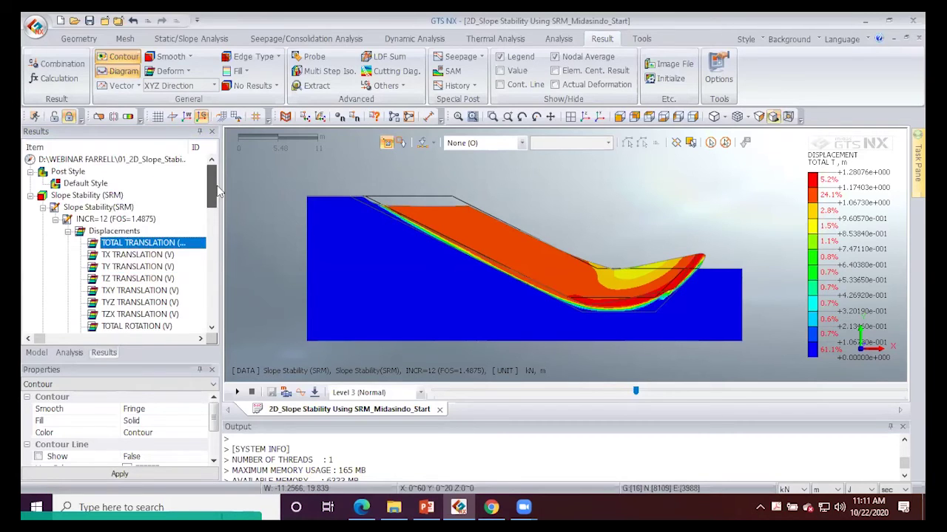
{"action": "scroll", "coordinate": [214, 211], "scroll_direction": "down", "scroll_amount": 6}
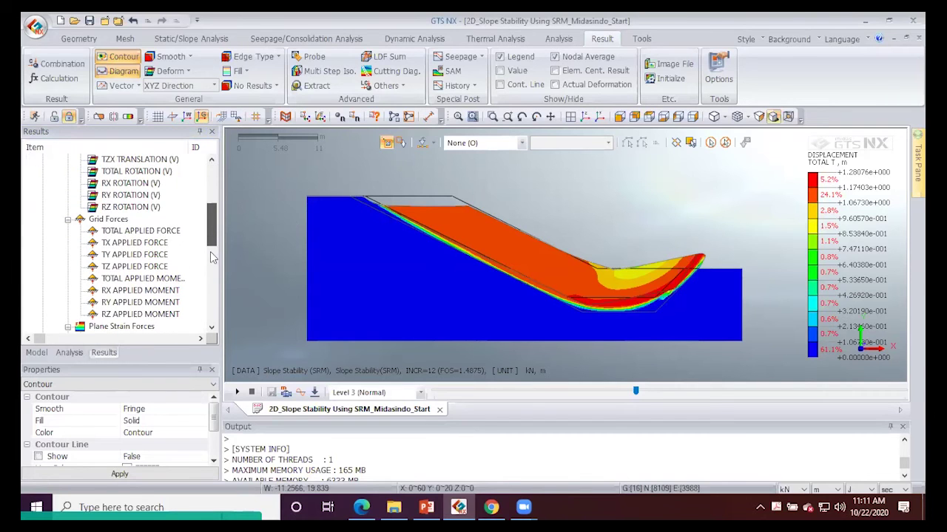
{"action": "scroll", "coordinate": [214, 328], "scroll_direction": "down", "scroll_amount": 4}
{"action": "scroll", "coordinate": [218, 244], "scroll_direction": "up", "scroll_amount": 10}
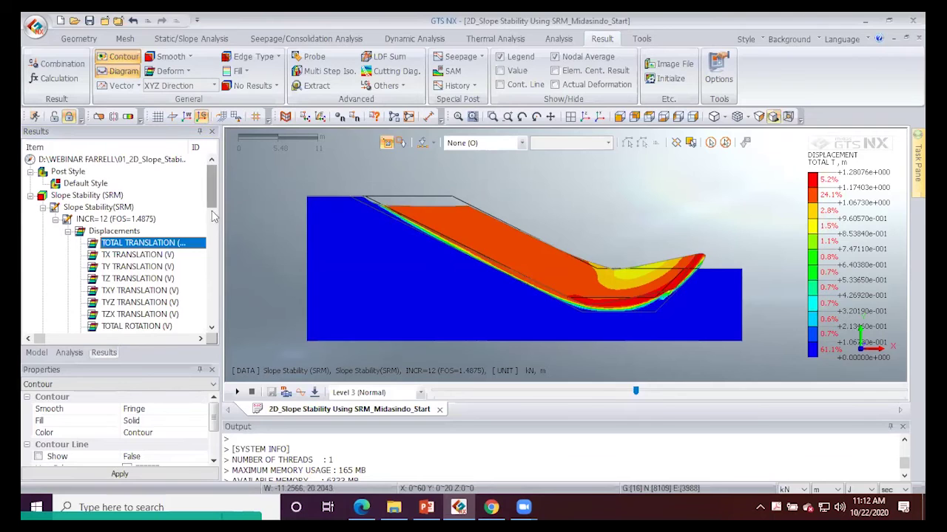
{"action": "scroll", "coordinate": [214, 254], "scroll_direction": "down", "scroll_amount": 4}
{"action": "scroll", "coordinate": [211, 304], "scroll_direction": "down", "scroll_amount": 8}
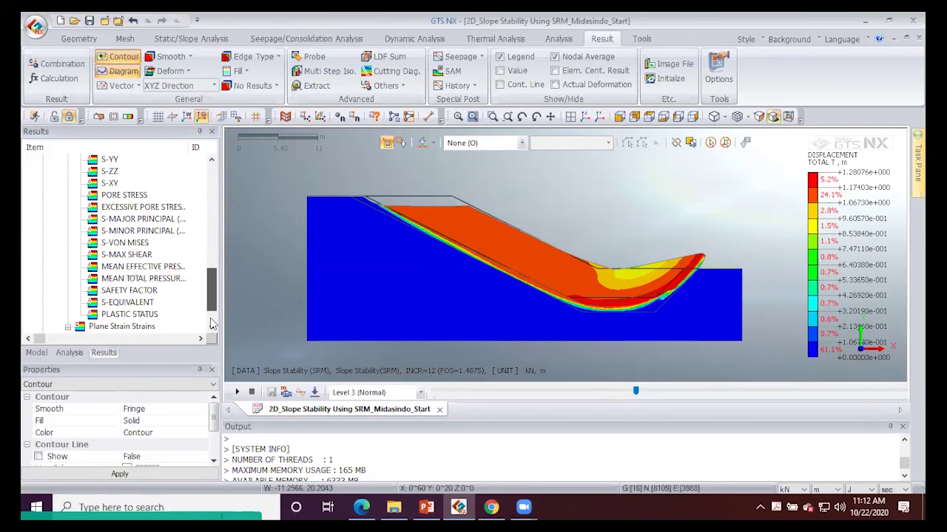
{"action": "left_click_drag", "start_coordinate": [210, 319], "coordinate": [225, 199]}
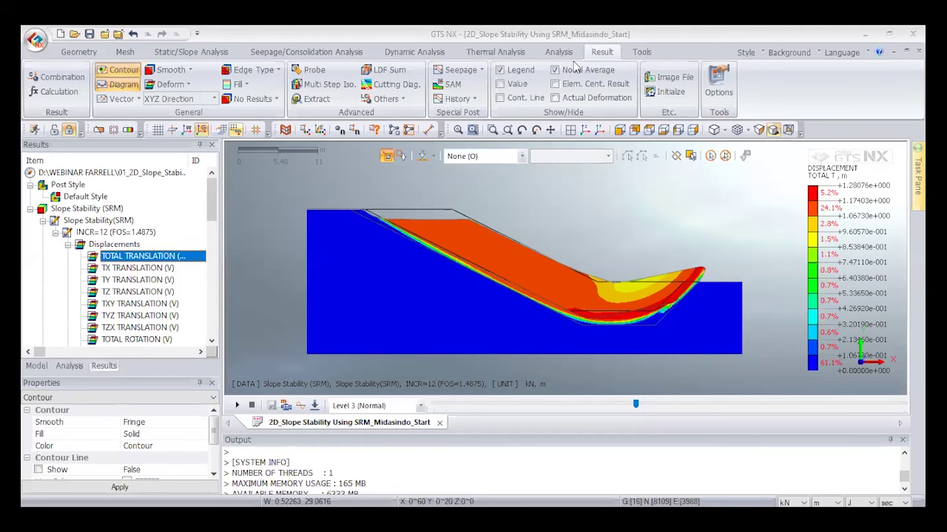
- Switch from results to modeling mode and start a new isotropic material with the Mohr-Coulomb model
{"action": "left_click", "coordinate": [559, 52]}
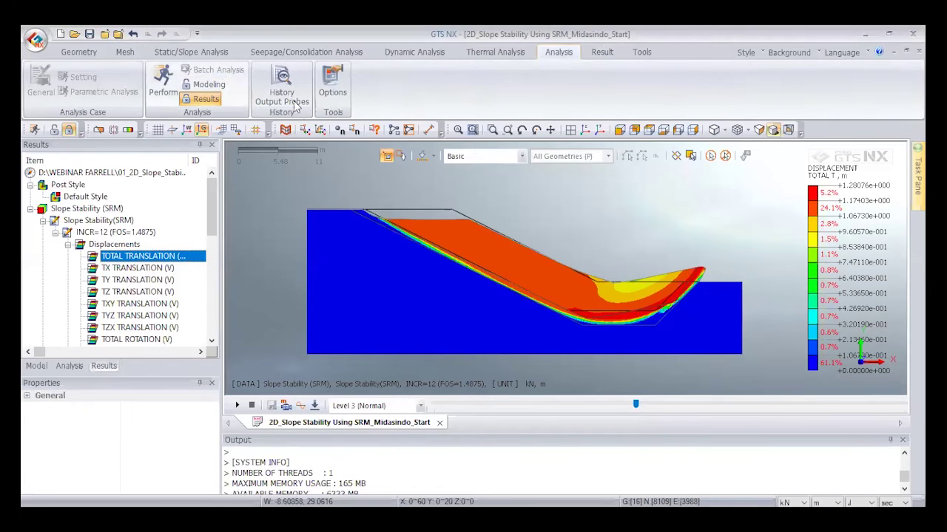
{"action": "left_click", "coordinate": [296, 106]}
{"action": "left_click", "coordinate": [210, 84]}
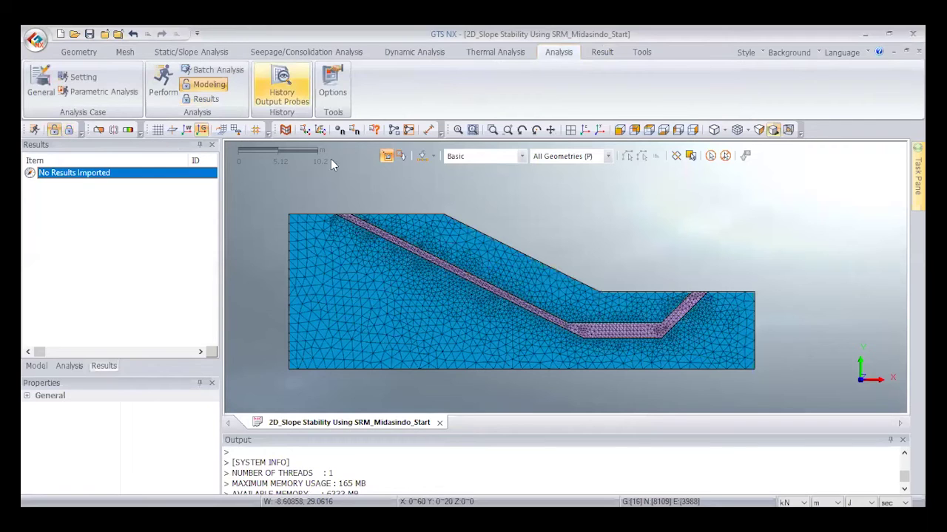
{"action": "left_click", "coordinate": [125, 52]}
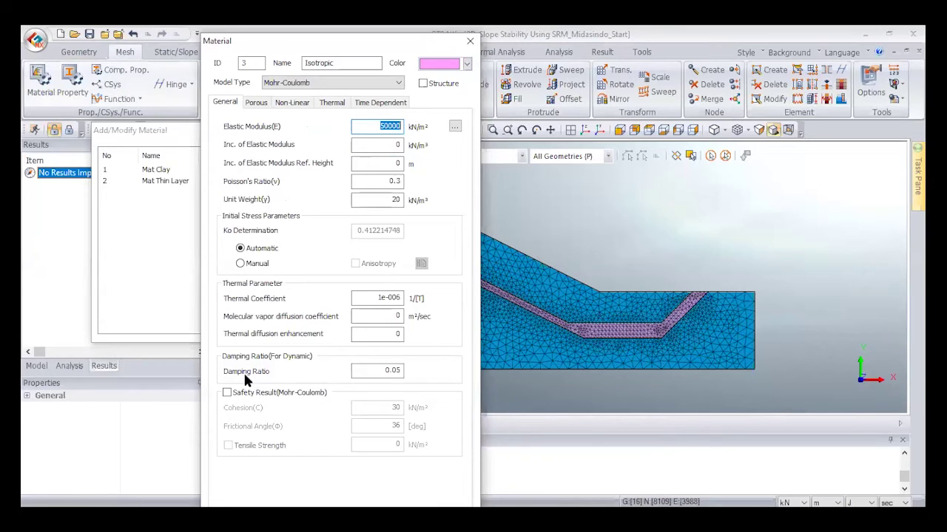
- Try the Safety Result option of the new Mohr-Coulomb material, and look at its porous and time-dependent parameters before returning to the general ones
{"action": "left_click", "coordinate": [227, 392]}
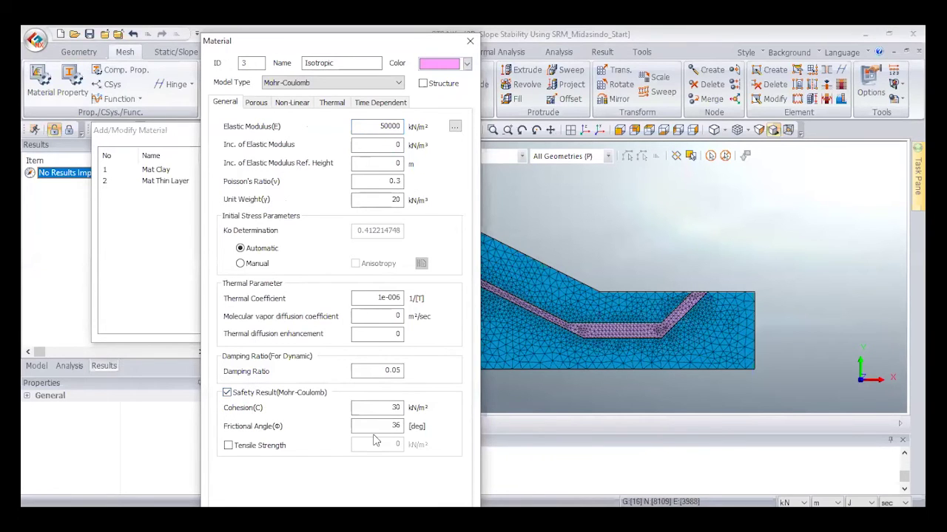
{"action": "left_click", "coordinate": [227, 393]}
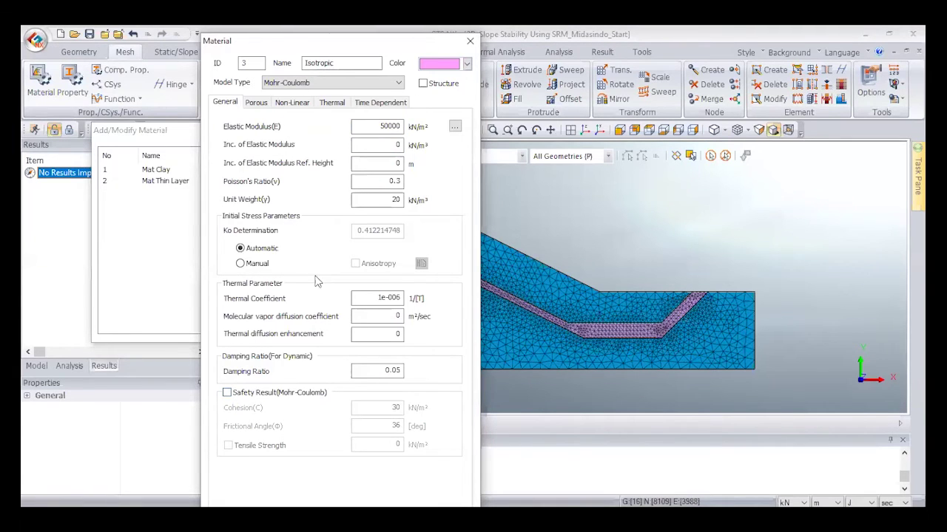
{"action": "left_click", "coordinate": [263, 108]}
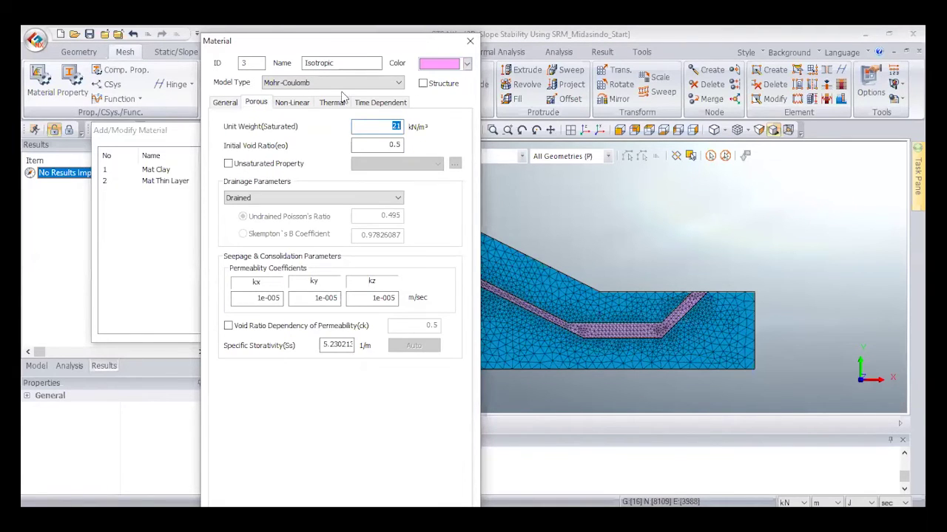
{"action": "left_click_drag", "start_coordinate": [363, 52], "coordinate": [347, 54]}
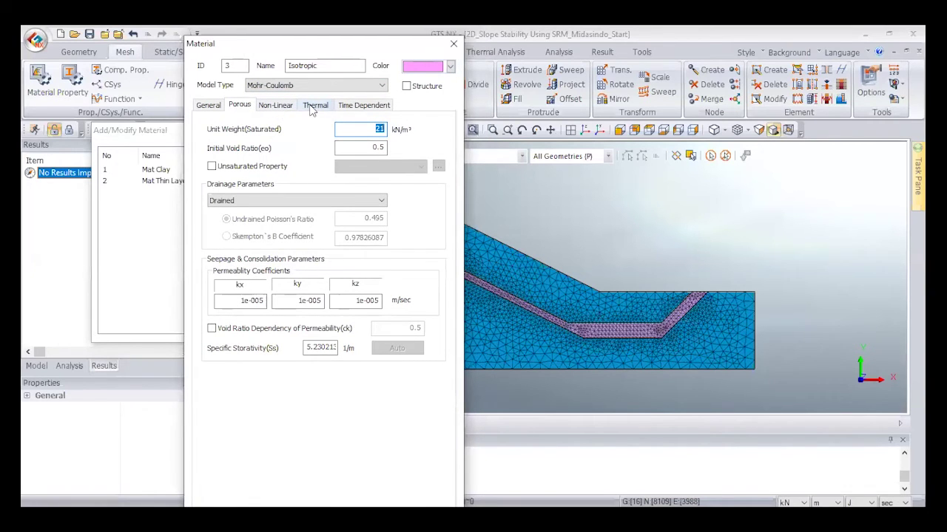
{"action": "left_click", "coordinate": [347, 108]}
{"action": "left_click", "coordinate": [219, 109]}
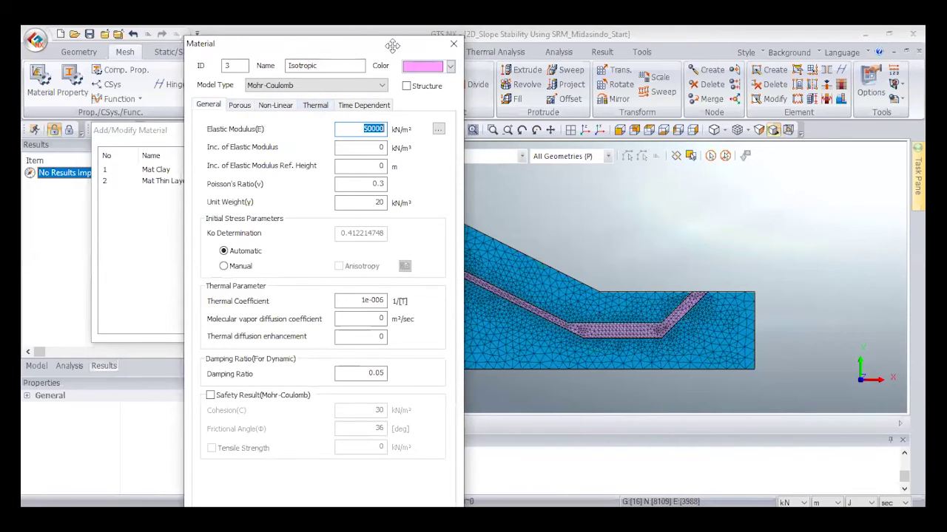
- Examine the list of available material model types, and close the material dialogs without creating a material
{"action": "left_click_drag", "start_coordinate": [392, 46], "coordinate": [385, 44]}
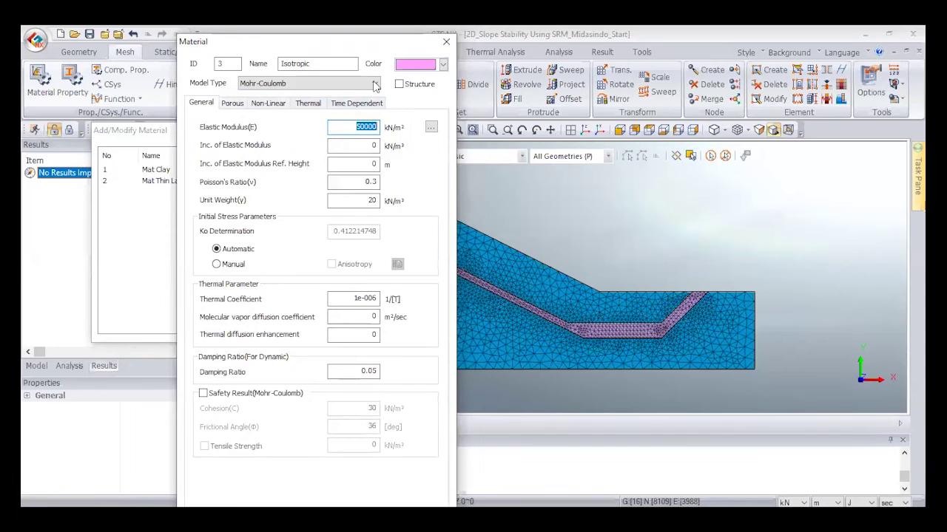
{"action": "left_click", "coordinate": [347, 83]}
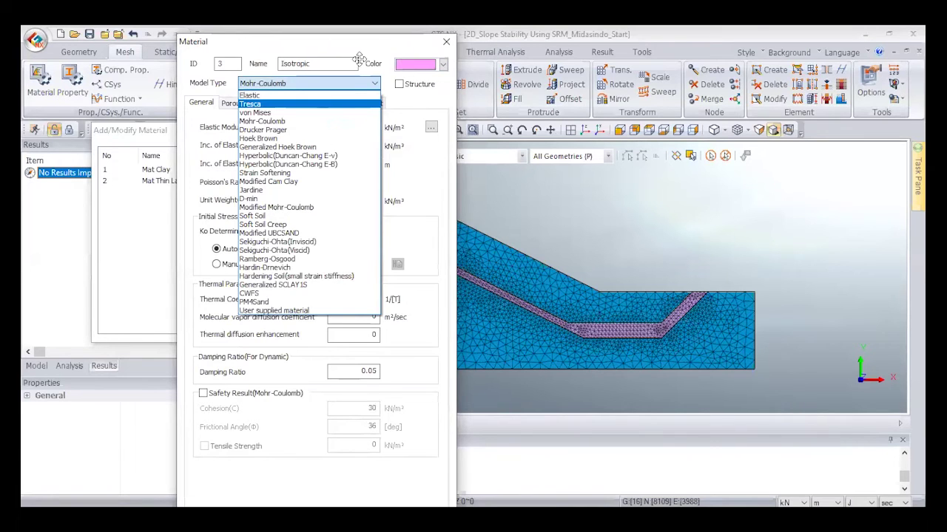
{"action": "left_click", "coordinate": [355, 83]}
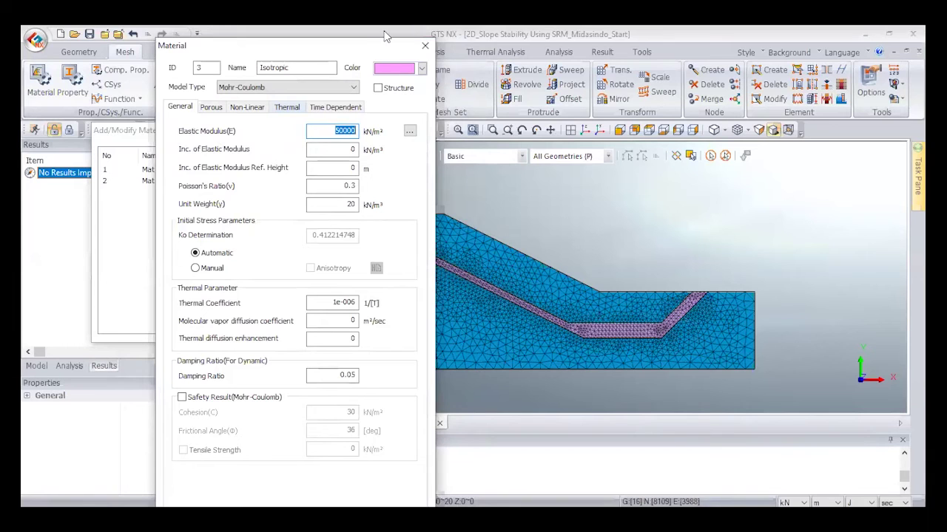
{"action": "left_click_drag", "start_coordinate": [422, 68], "coordinate": [415, 71]}
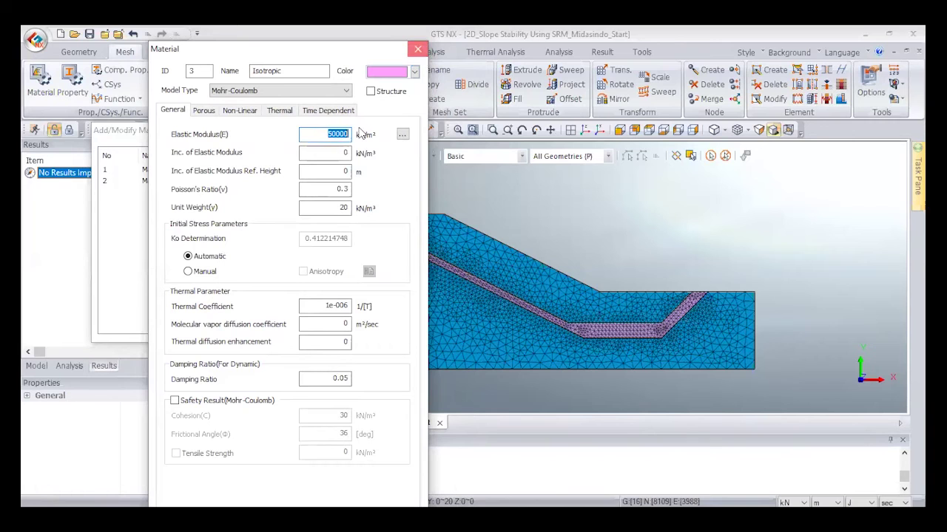
{"action": "key", "text": "Escape"}
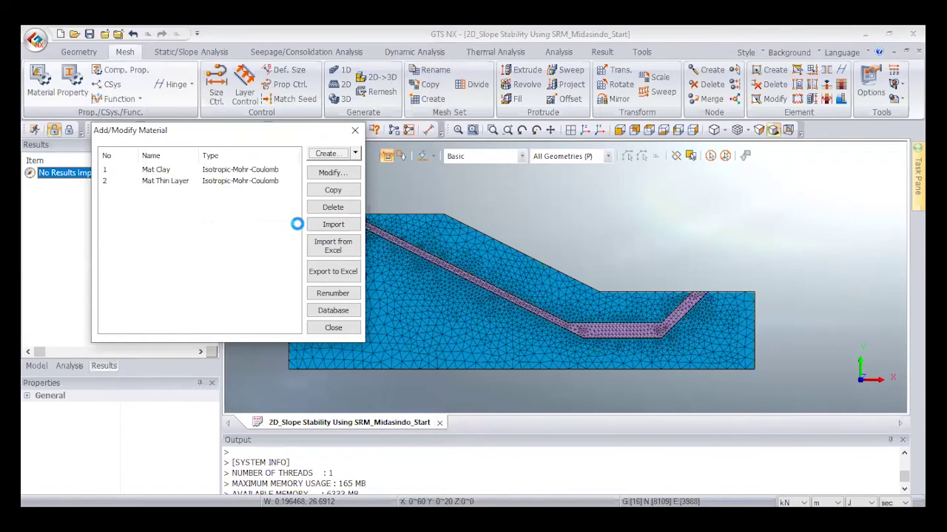
{"action": "key", "text": "Escape"}
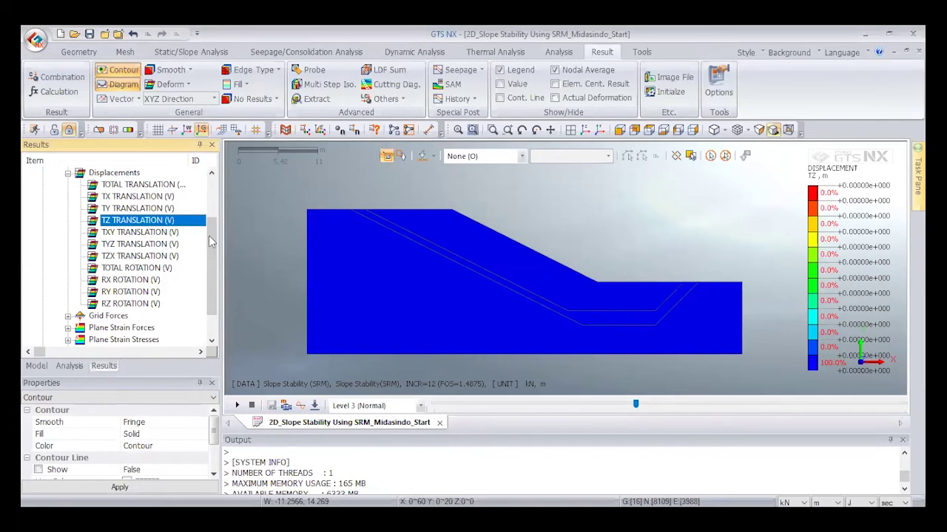
- Bring back the total translation contour and collapse the Displacements group in the results tree
{"action": "scroll", "coordinate": [68, 250], "scroll_direction": "up", "scroll_amount": 2}
{"action": "left_click", "coordinate": [68, 245]}
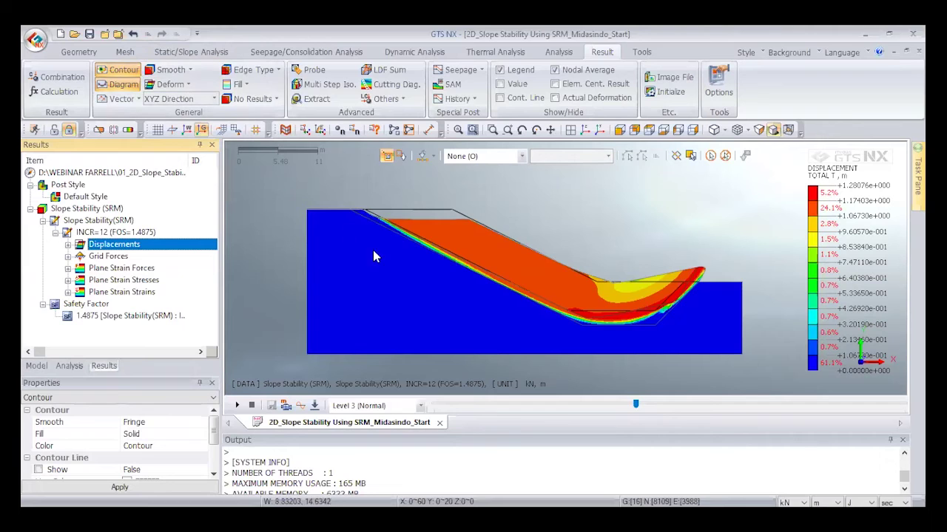
- Open the material list in modeling mode and view the material types offered for creation
{"action": "left_click", "coordinate": [82, 56]}
{"action": "left_click", "coordinate": [125, 53]}
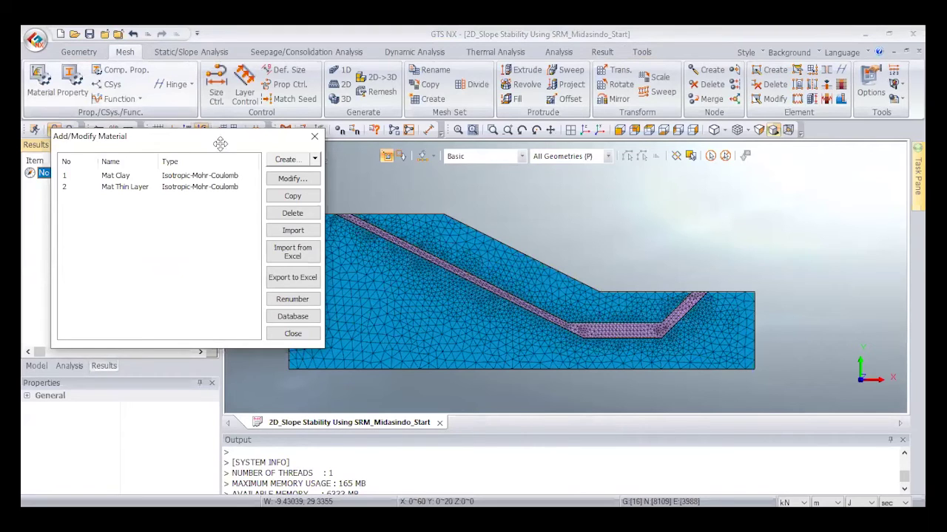
{"action": "left_click", "coordinate": [342, 155]}
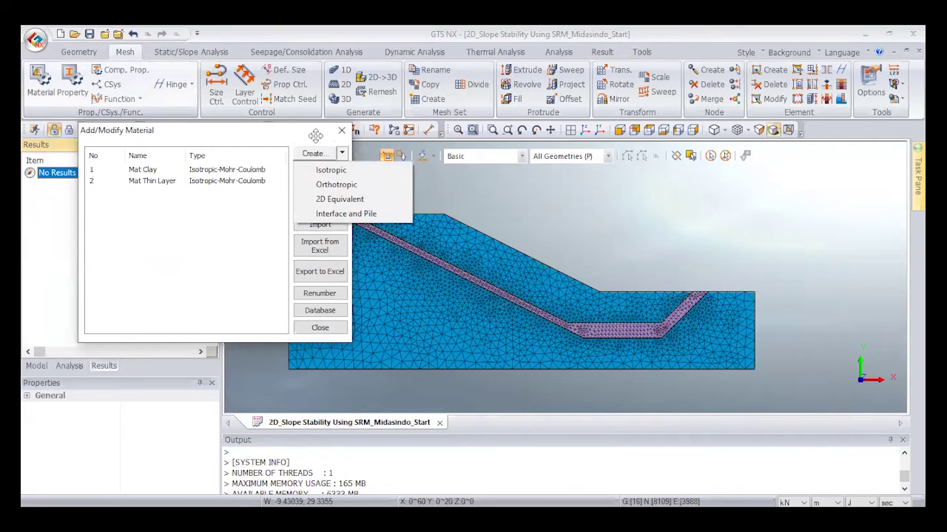
{"action": "left_click", "coordinate": [326, 141]}
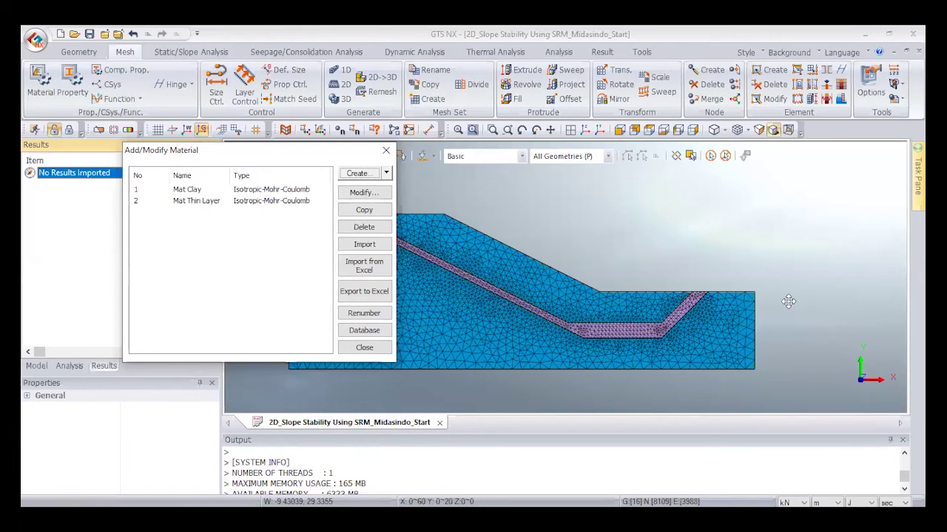
{"action": "left_click_drag", "start_coordinate": [335, 151], "coordinate": [329, 159]}
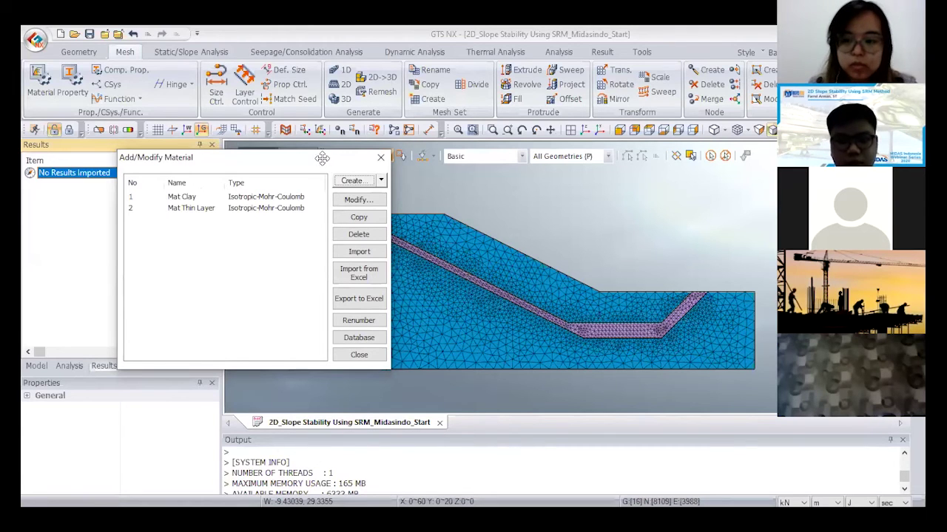
- Start a new isotropic material with the Elastic model and turn on its Structure option
{"action": "mouse_move", "coordinate": [327, 159]}
{"action": "left_mouse_down"}
{"action": "mouse_move", "coordinate": [337, 150]}
{"action": "mouse_move", "coordinate": [335, 159]}
{"action": "left_mouse_up"}
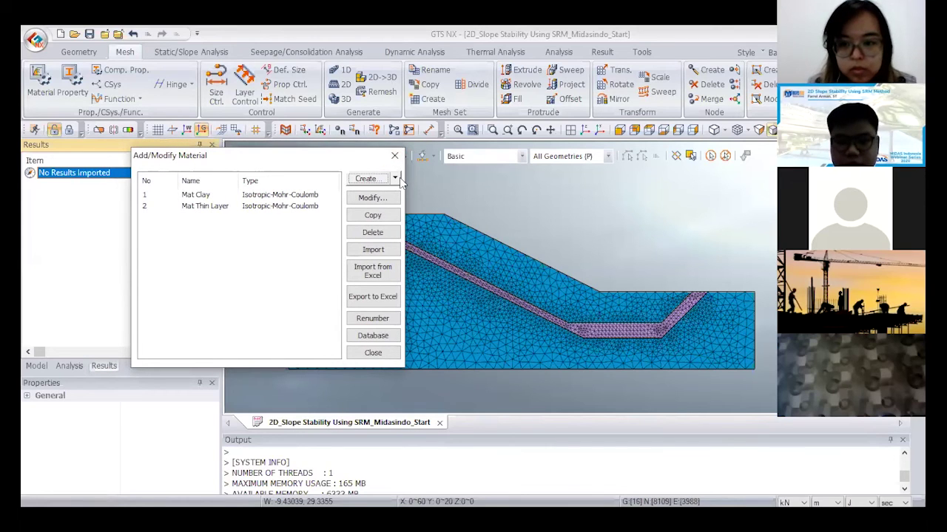
{"action": "left_click_drag", "start_coordinate": [387, 162], "coordinate": [395, 170]}
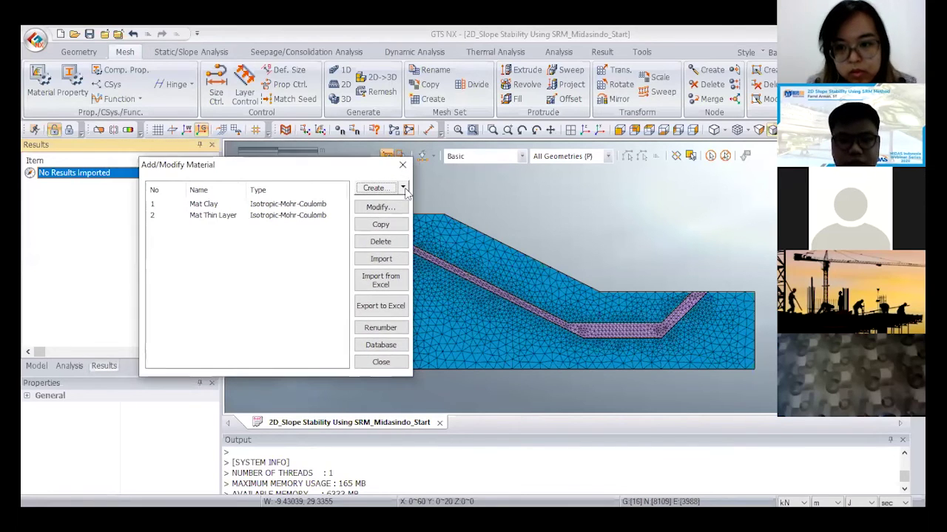
{"action": "left_click_drag", "start_coordinate": [318, 170], "coordinate": [319, 177]}
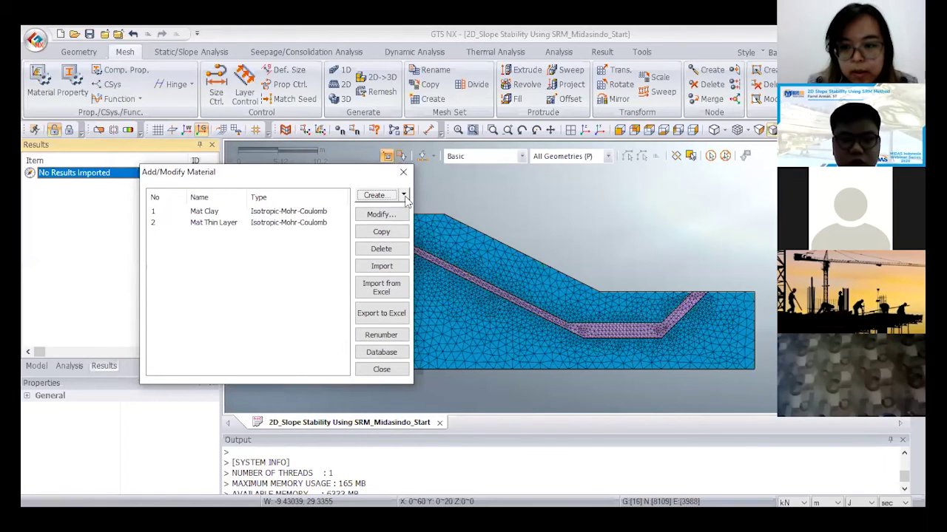
{"action": "left_click", "coordinate": [404, 195]}
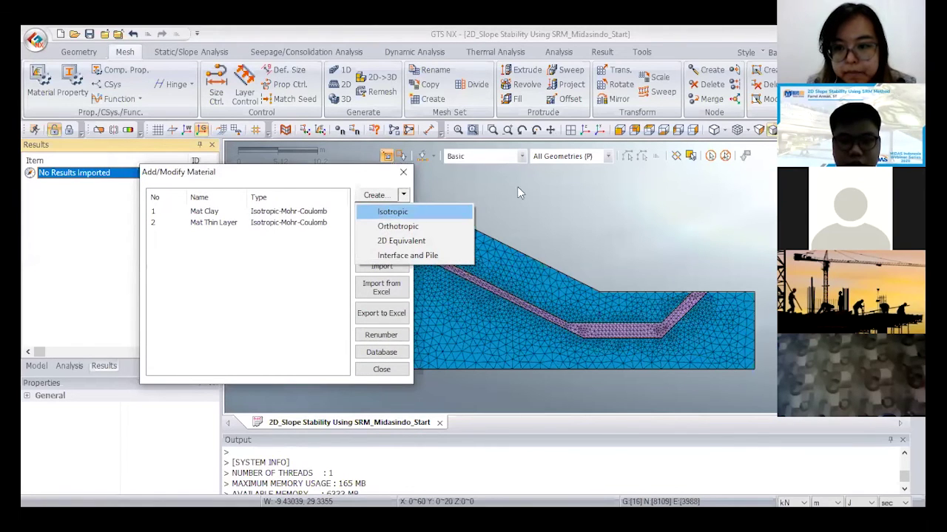
{"action": "left_click", "coordinate": [410, 211]}
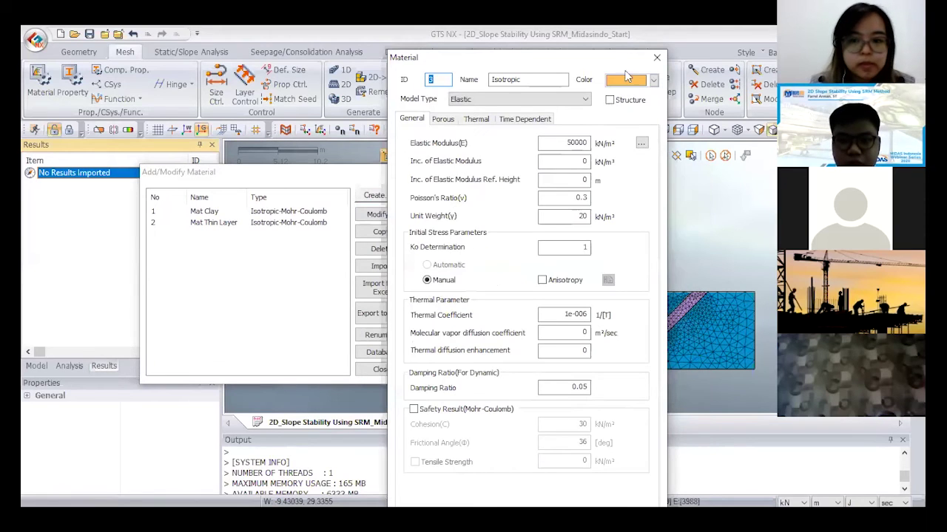
{"action": "left_click", "coordinate": [610, 99]}
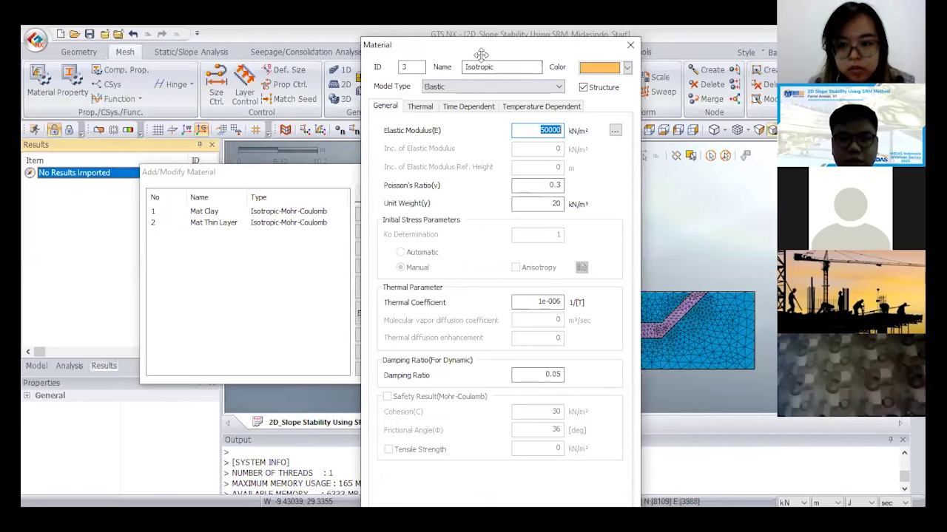
- Look over the general parameters of the structural elastic material, and close the material dialogs without creating it
{"action": "left_click_drag", "start_coordinate": [478, 42], "coordinate": [515, 63]}
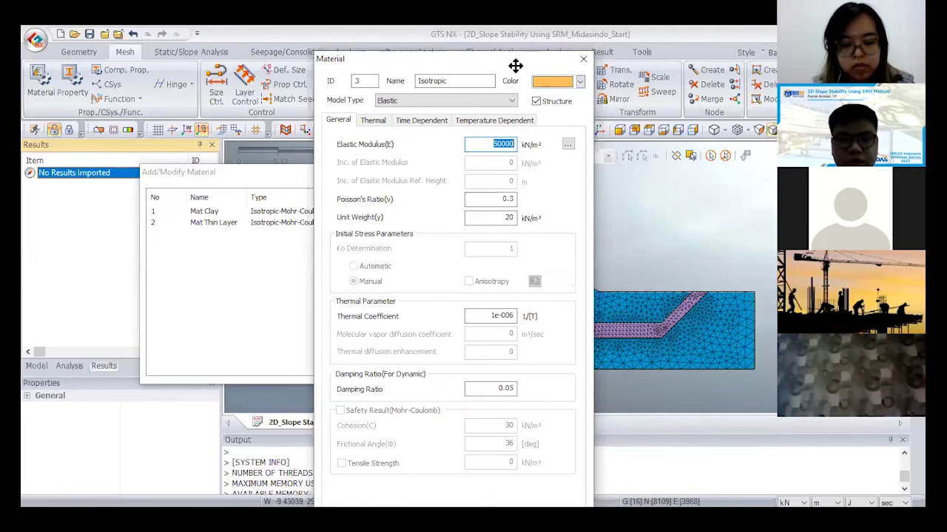
{"action": "left_click_drag", "start_coordinate": [523, 58], "coordinate": [604, 172]}
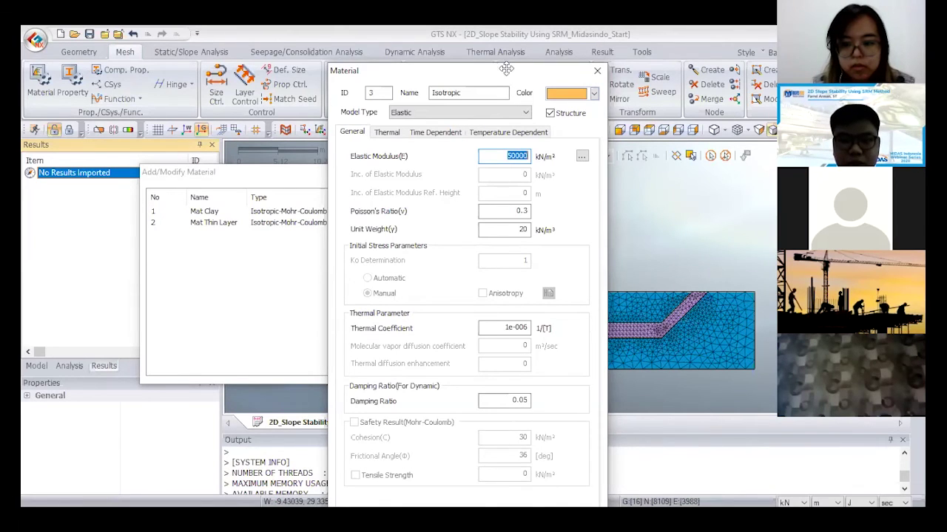
{"action": "left_click_drag", "start_coordinate": [510, 74], "coordinate": [497, 57]}
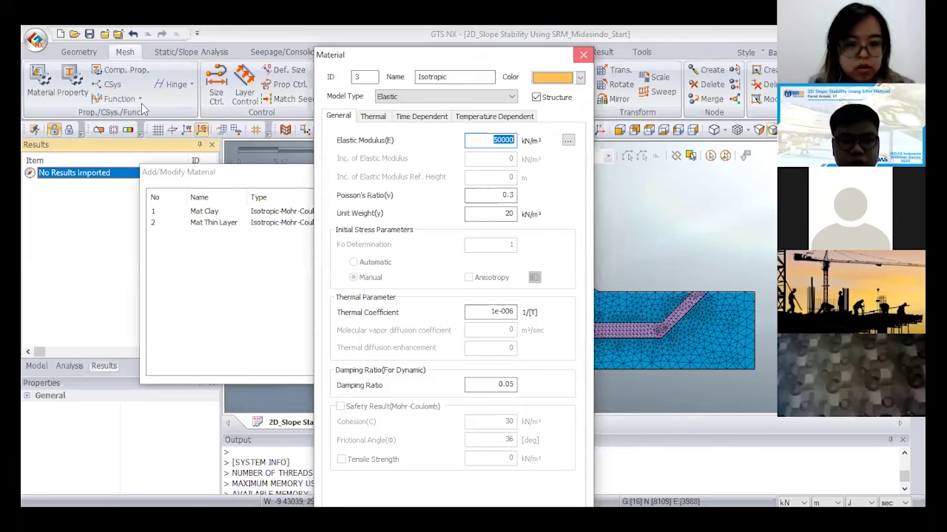
{"action": "key", "text": "Escape"}
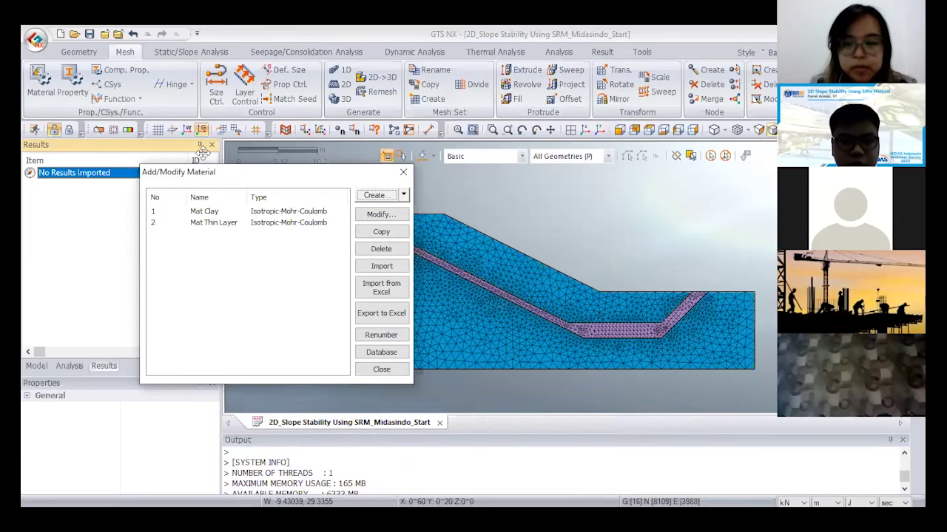
{"action": "key", "text": "Escape"}
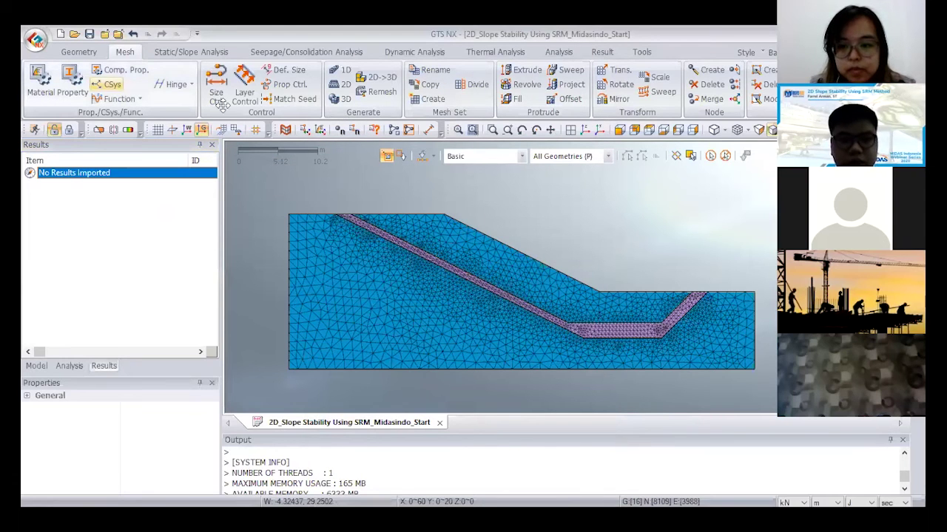
- Open the property list and start a new 1D property to view its truss parameters
{"action": "left_click", "coordinate": [72, 82]}
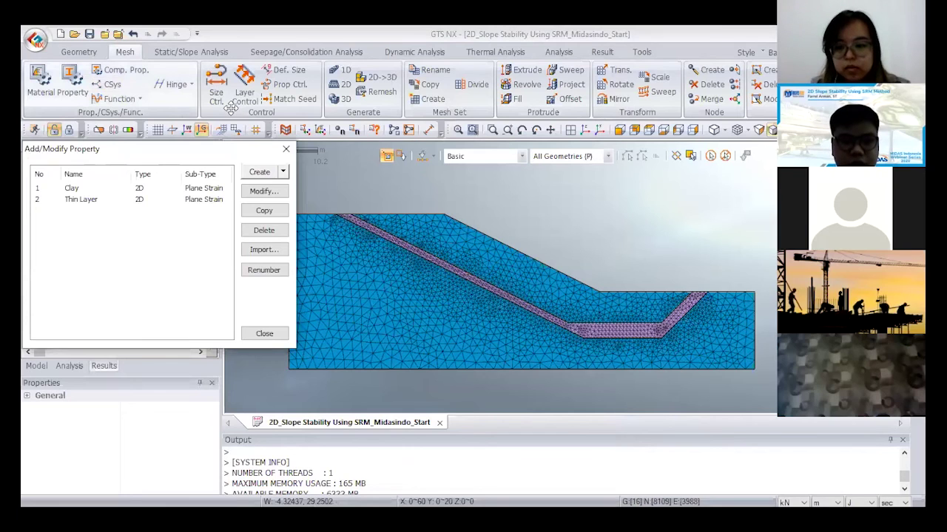
{"action": "left_click_drag", "start_coordinate": [102, 146], "coordinate": [232, 108]}
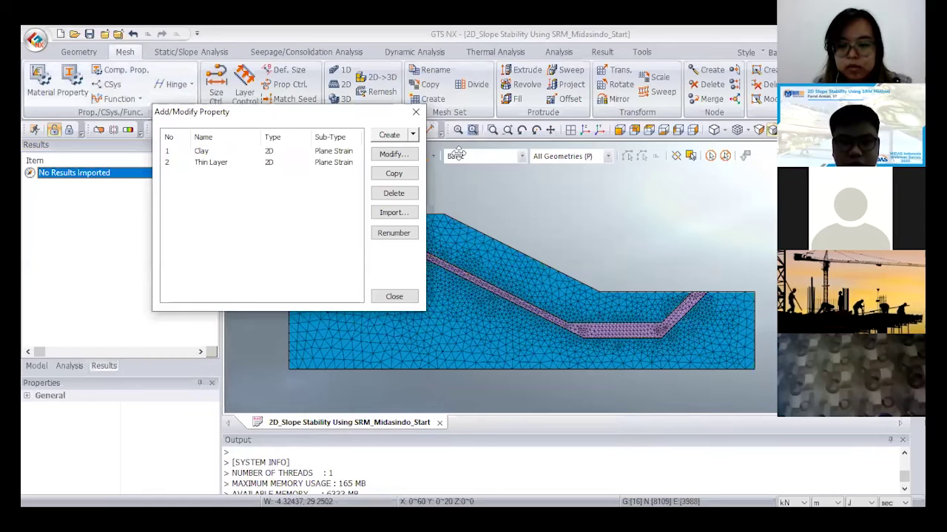
{"action": "left_click_drag", "start_coordinate": [376, 116], "coordinate": [395, 116]}
{"action": "left_click", "coordinate": [417, 133]}
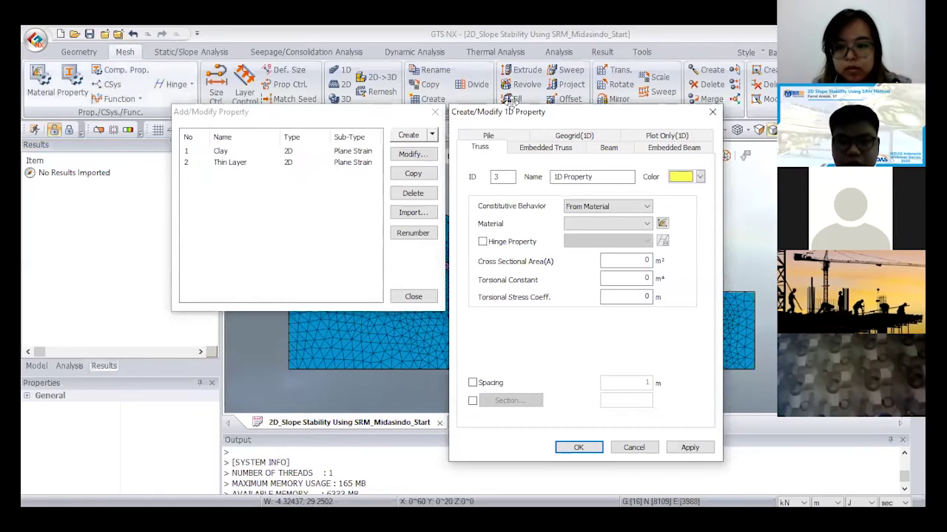
{"action": "left_click_drag", "start_coordinate": [512, 106], "coordinate": [520, 88]}
{"action": "left_click_drag", "start_coordinate": [576, 117], "coordinate": [575, 113]}
- Examine the section shapes offered by the 1D property's section template, and close the property dialogs without creating a property
{"action": "left_click", "coordinate": [478, 378]}
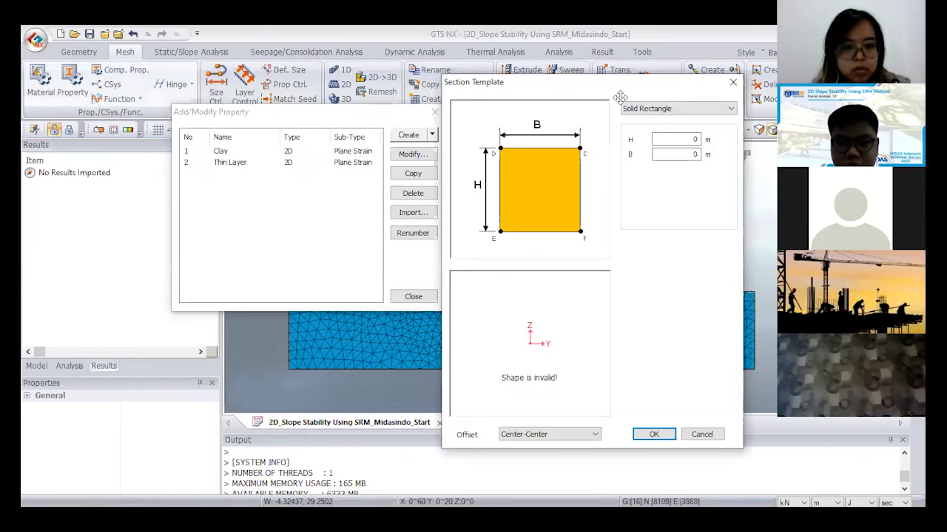
{"action": "left_click", "coordinate": [650, 111]}
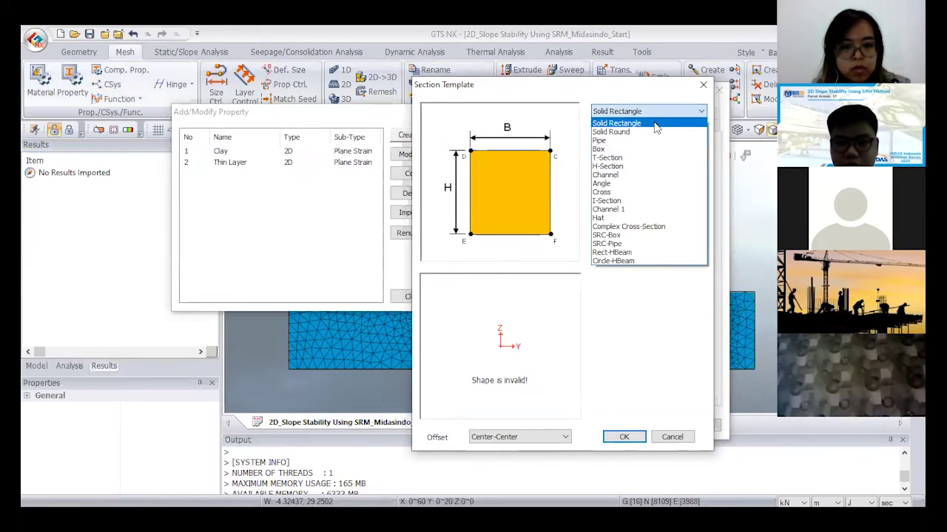
{"action": "left_click", "coordinate": [661, 123]}
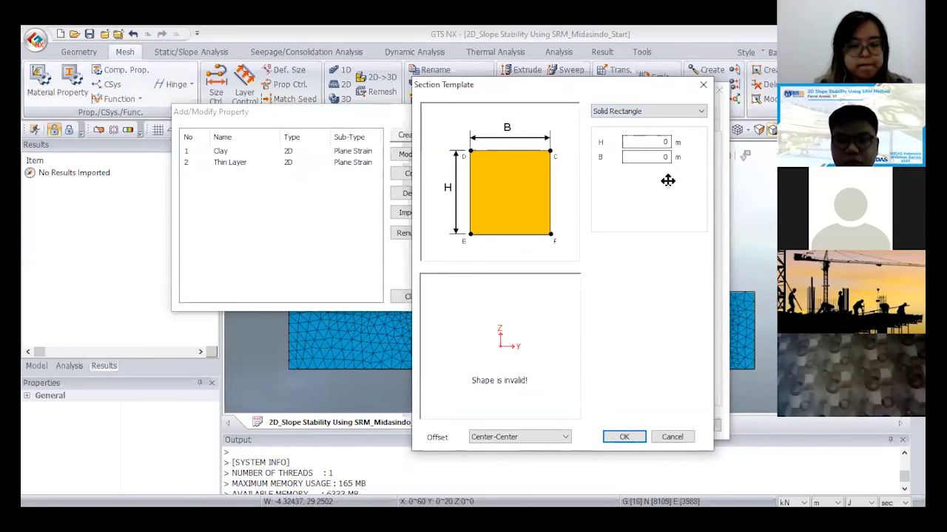
{"action": "left_click_drag", "start_coordinate": [689, 88], "coordinate": [670, 105]}
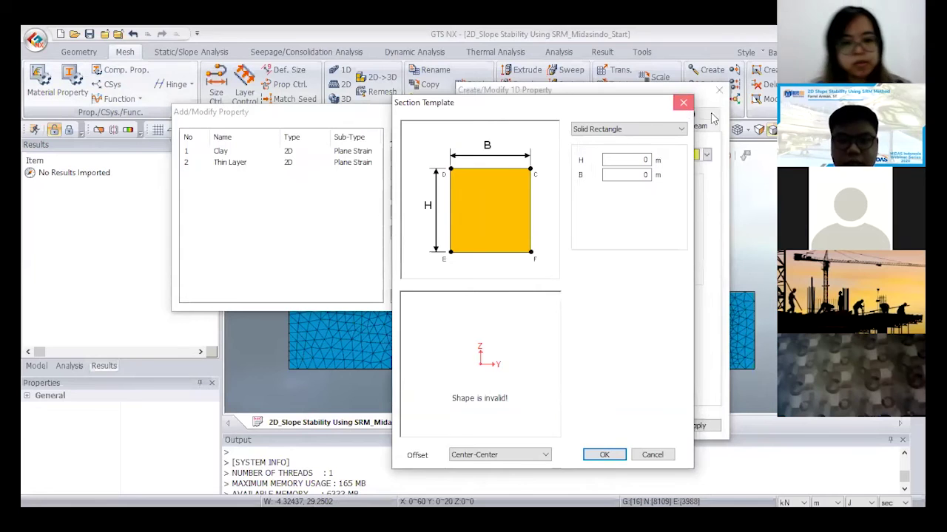
{"action": "key", "text": "Escape"}
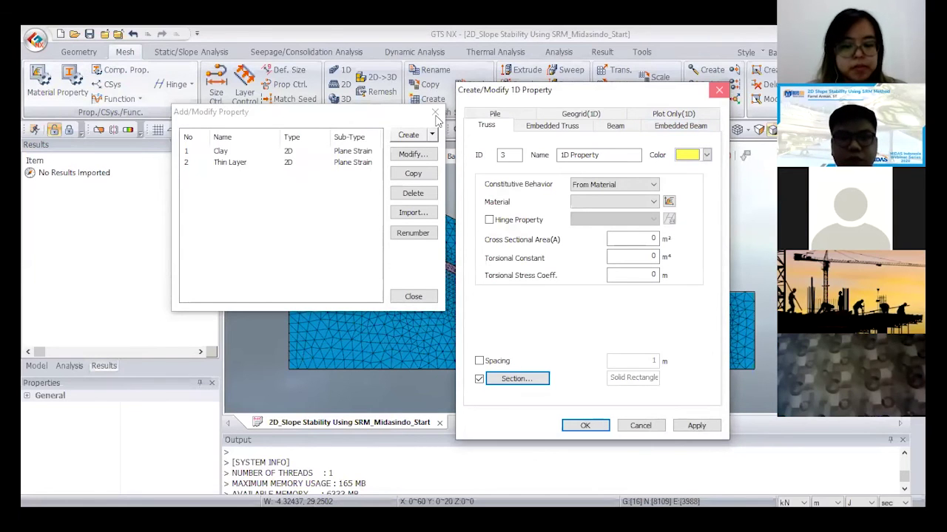
{"action": "left_click", "coordinate": [718, 91]}
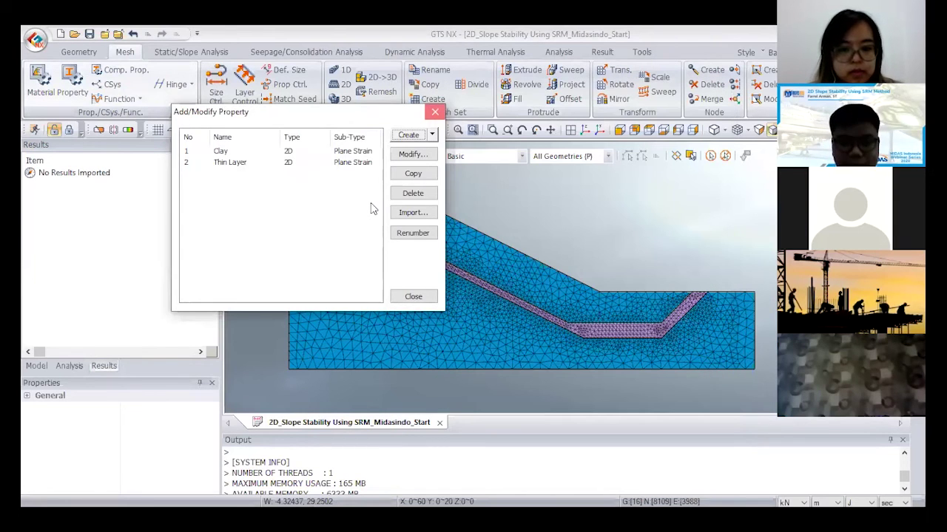
{"action": "key", "text": "Escape"}
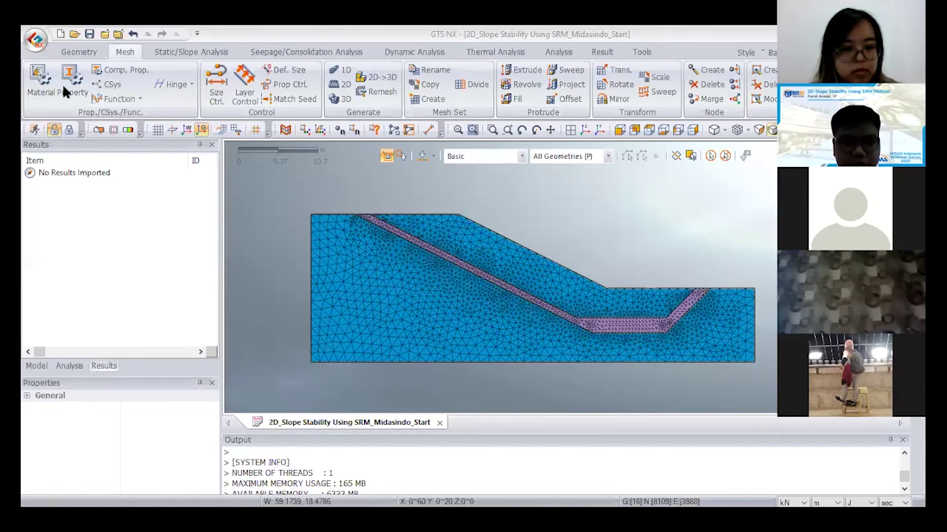
{"action": "left_click", "coordinate": [63, 89]}
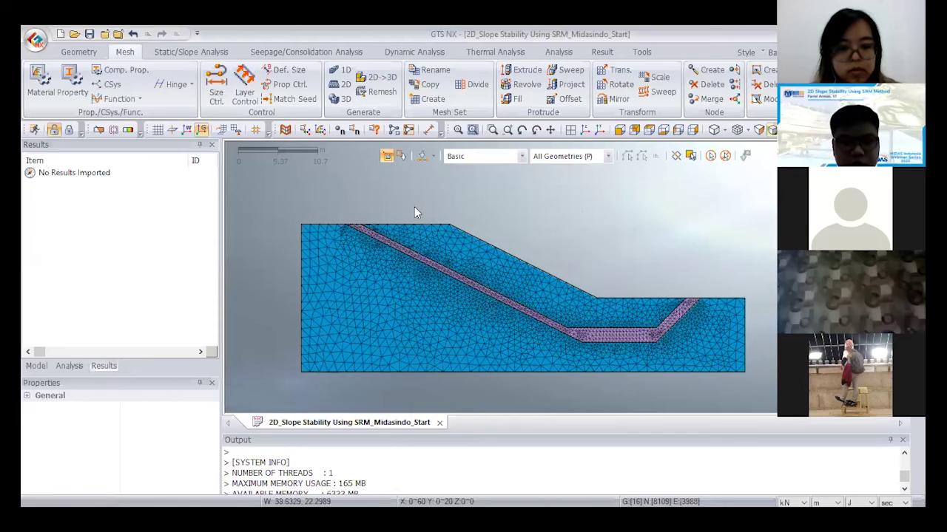
{"action": "key", "text": "alt+g"}
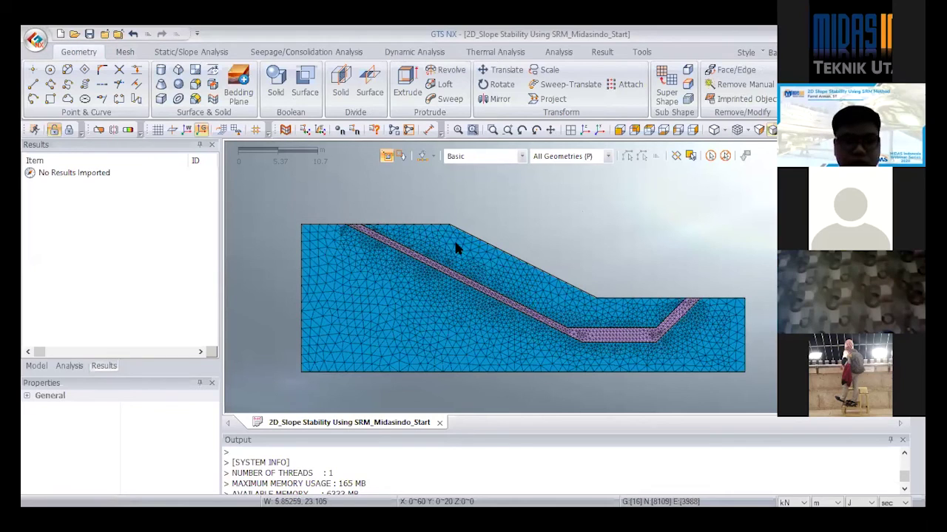
{"action": "middle_click_drag", "start_coordinate": [482, 231], "coordinate": [482, 231]}
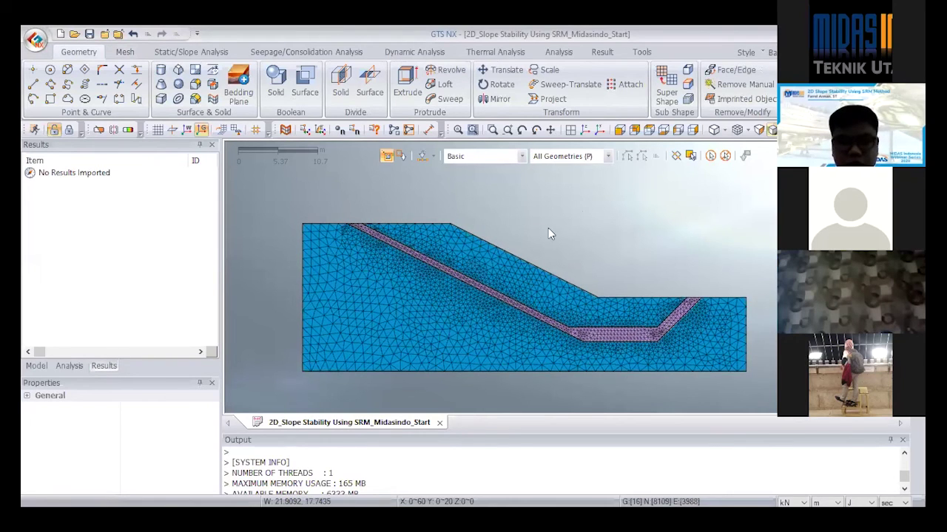
{"action": "middle_click_drag", "start_coordinate": [549, 225], "coordinate": [563, 218]}
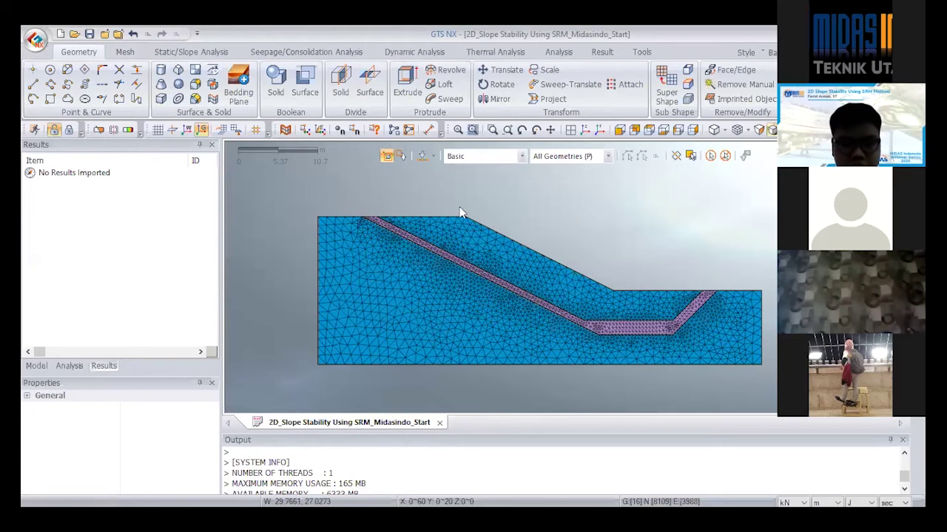
{"action": "scroll", "coordinate": [517, 223], "scroll_direction": "down", "scroll_amount": 1}
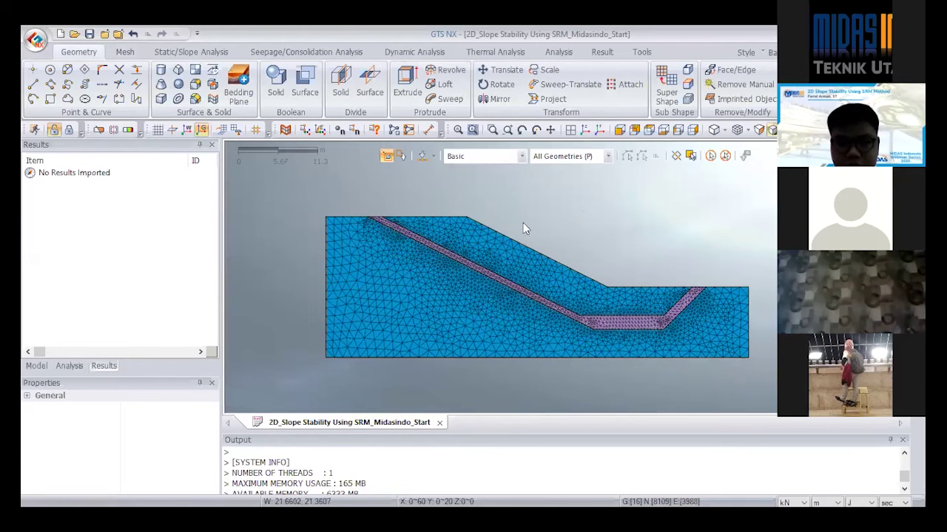
{"action": "scroll", "coordinate": [359, 171], "scroll_direction": "up", "scroll_amount": 2}
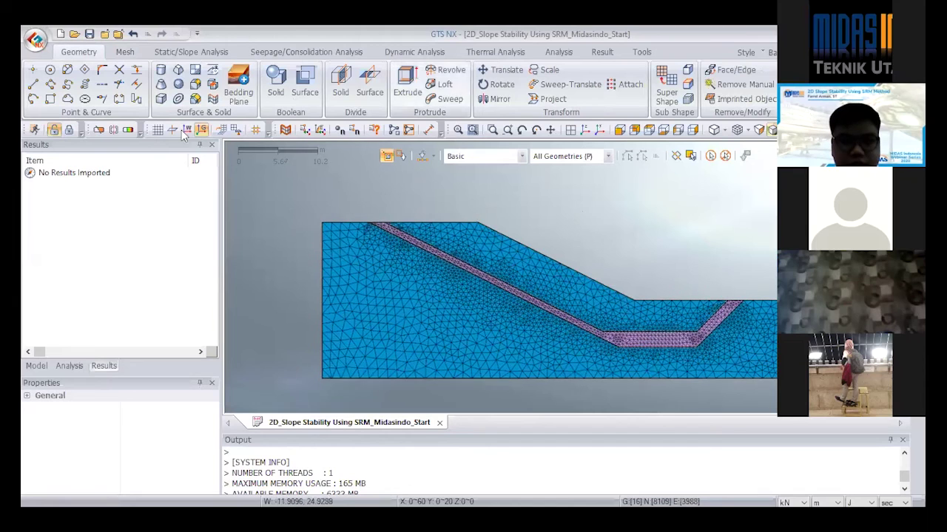
- Add a construction stage set named Construction Stage Set-1 with the Stress stage type, and open its stage definition
{"action": "left_click", "coordinate": [171, 50]}
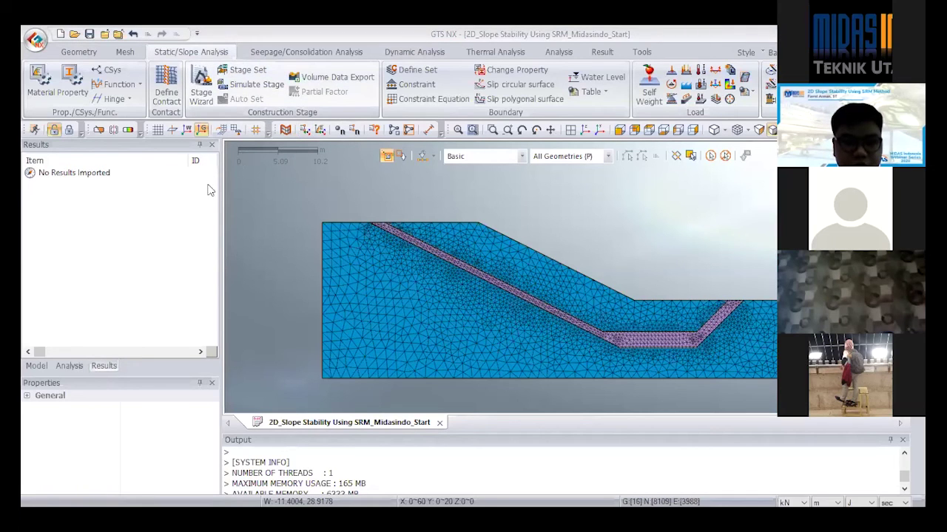
{"action": "left_click", "coordinate": [248, 71]}
{"action": "left_click", "coordinate": [191, 167]}
{"action": "left_click", "coordinate": [148, 179]}
{"action": "left_click", "coordinate": [301, 150]}
{"action": "left_click", "coordinate": [215, 204]}
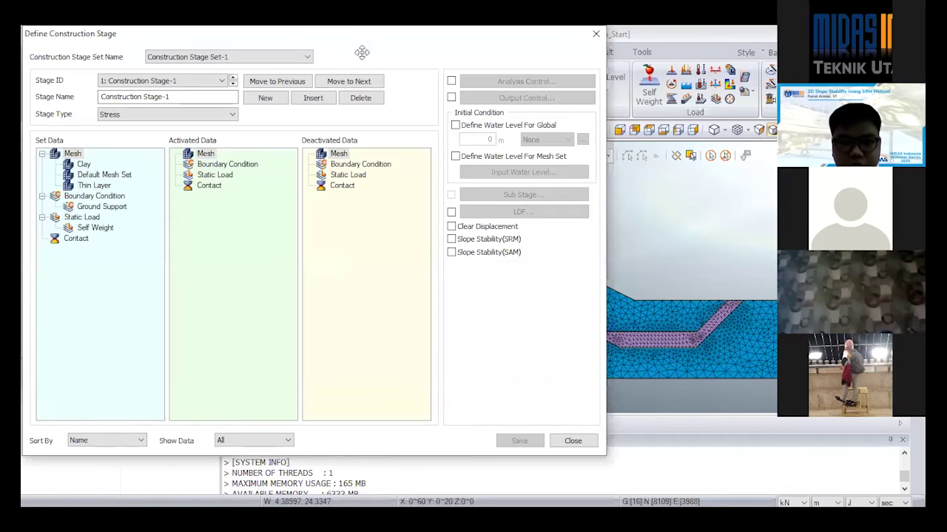
{"action": "left_click_drag", "start_coordinate": [360, 51], "coordinate": [472, 53]}
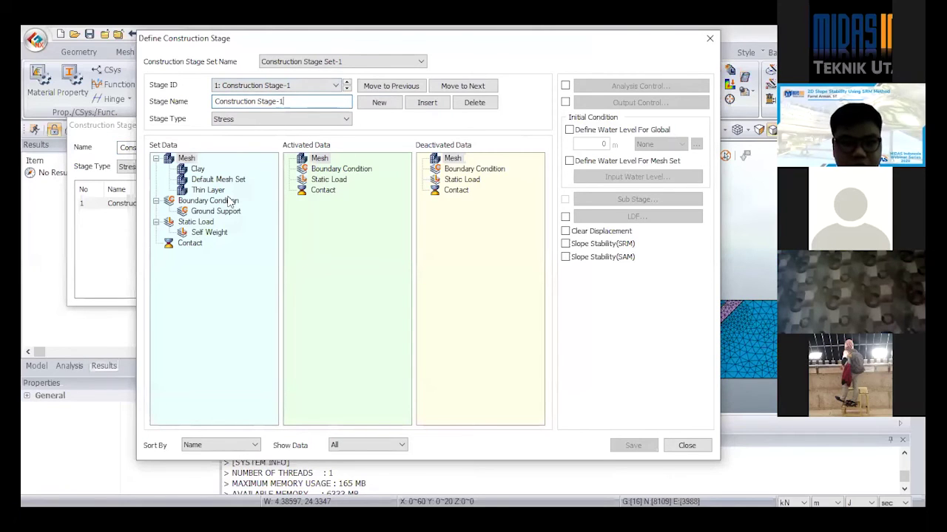
{"action": "left_click_drag", "start_coordinate": [387, 46], "coordinate": [393, 53]}
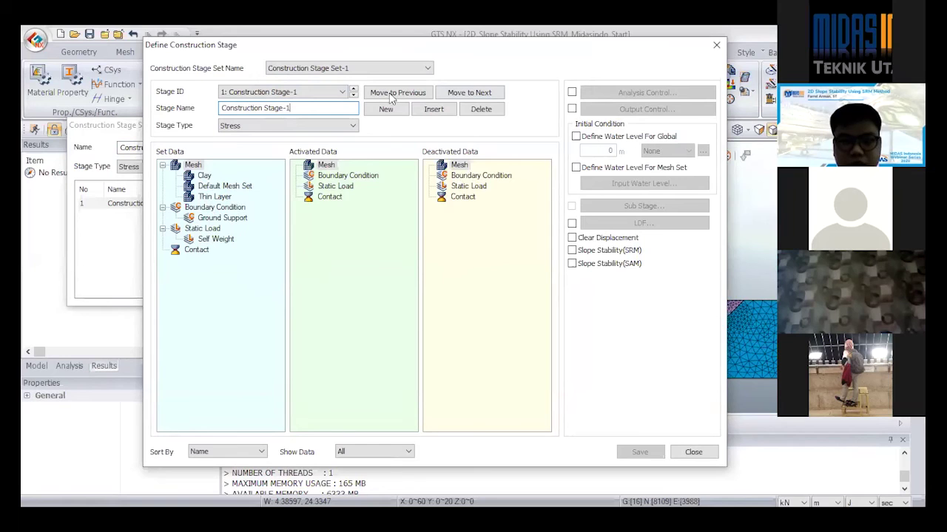
{"action": "left_click_drag", "start_coordinate": [520, 82], "coordinate": [516, 84]}
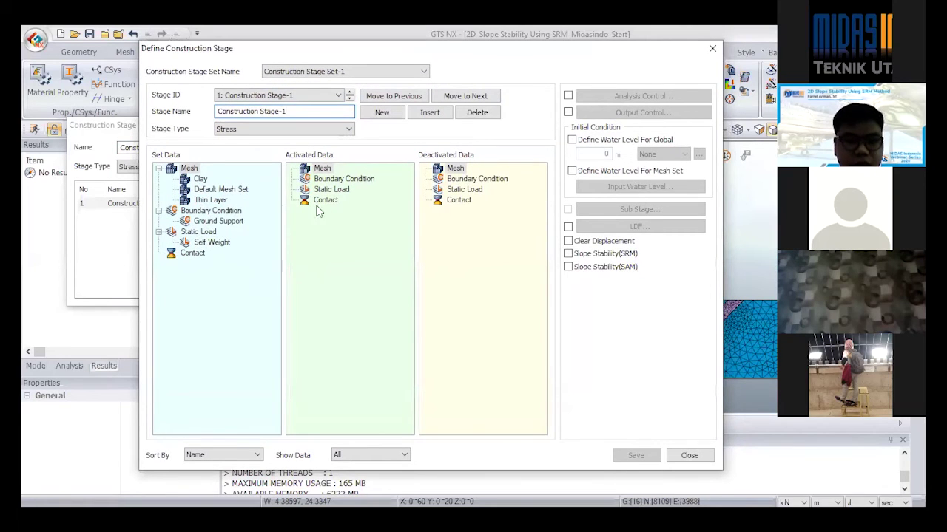
- Try activating the Clay mesh set in Construction Stage-1, and remove it from the activated data again
{"action": "left_click_drag", "start_coordinate": [208, 190], "coordinate": [361, 214]}
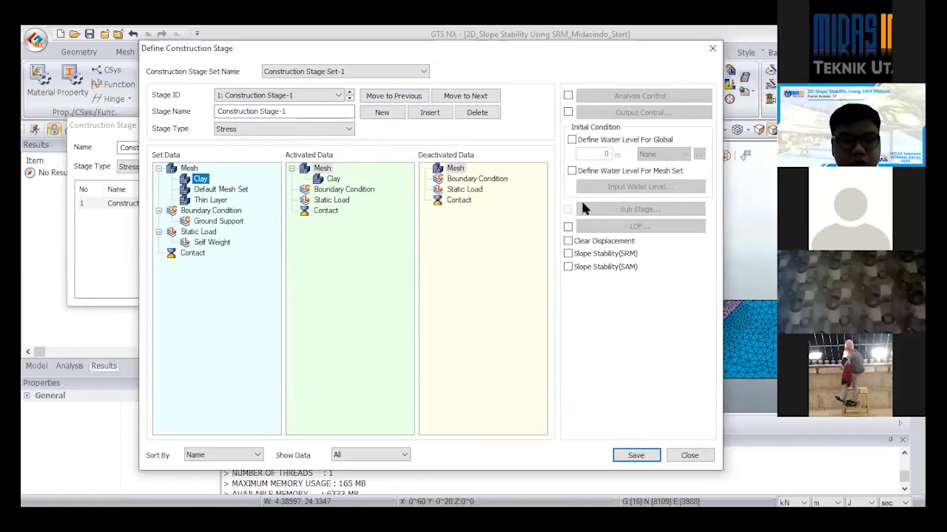
{"action": "left_click_drag", "start_coordinate": [336, 179], "coordinate": [263, 195]}
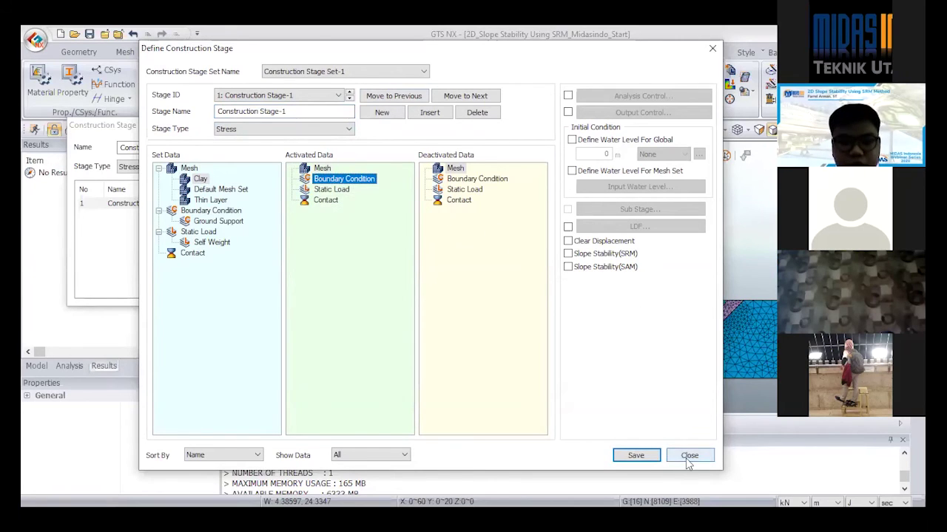
{"action": "left_click_drag", "start_coordinate": [503, 50], "coordinate": [500, 53]}
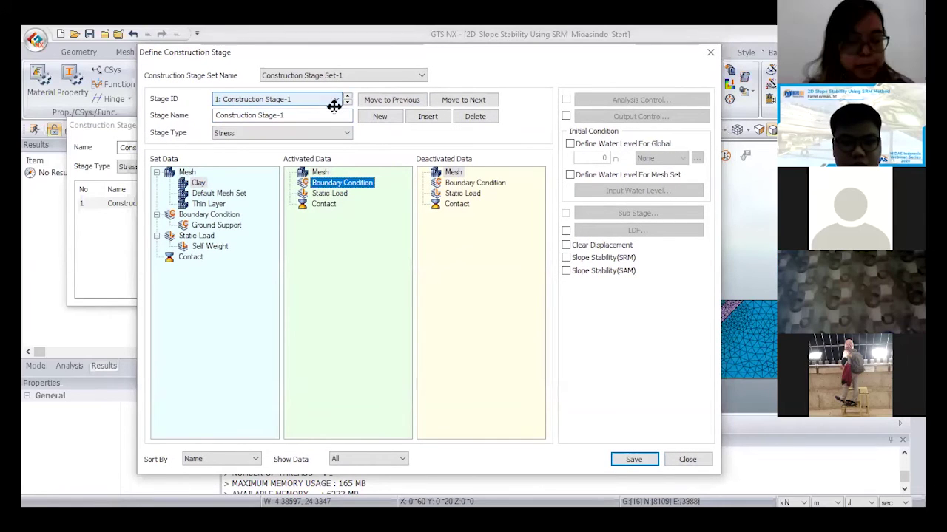
- Activate the Clay mesh set in Construction Stage-1 and save the stage
{"action": "left_click", "coordinate": [288, 116]}
{"action": "left_click_drag", "start_coordinate": [199, 184], "coordinate": [339, 193]}
{"action": "left_click", "coordinate": [634, 459]}
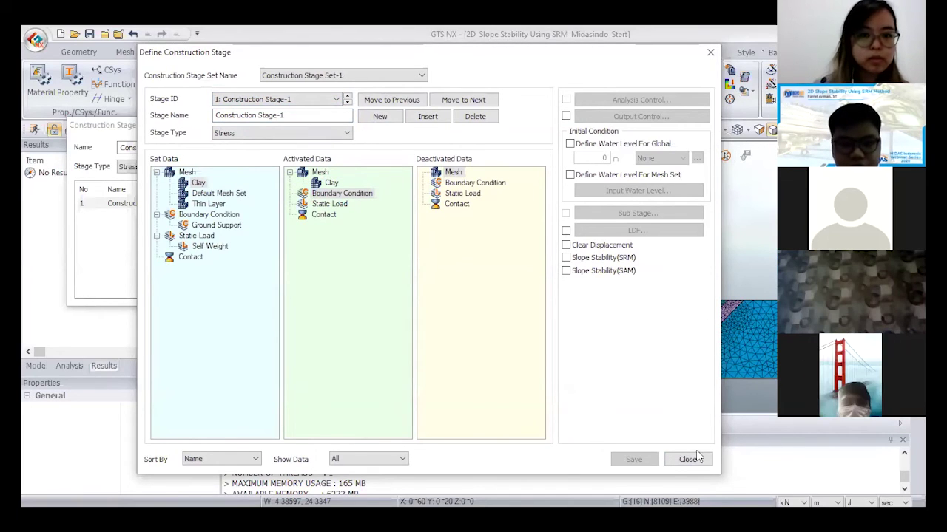
- Add a second construction stage with the Clay mesh set deactivated, and save it
{"action": "left_click", "coordinate": [377, 118]}
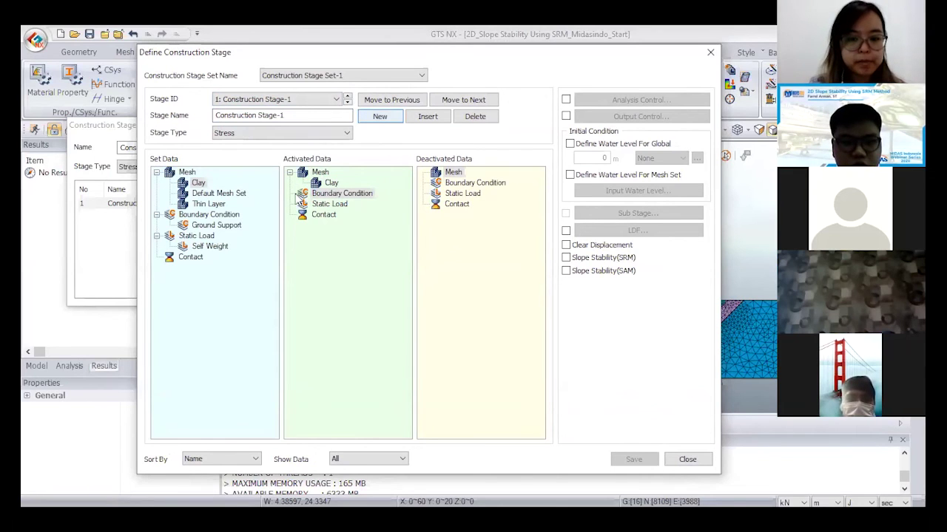
{"action": "left_click_drag", "start_coordinate": [198, 183], "coordinate": [528, 236]}
{"action": "left_click", "coordinate": [634, 459]}
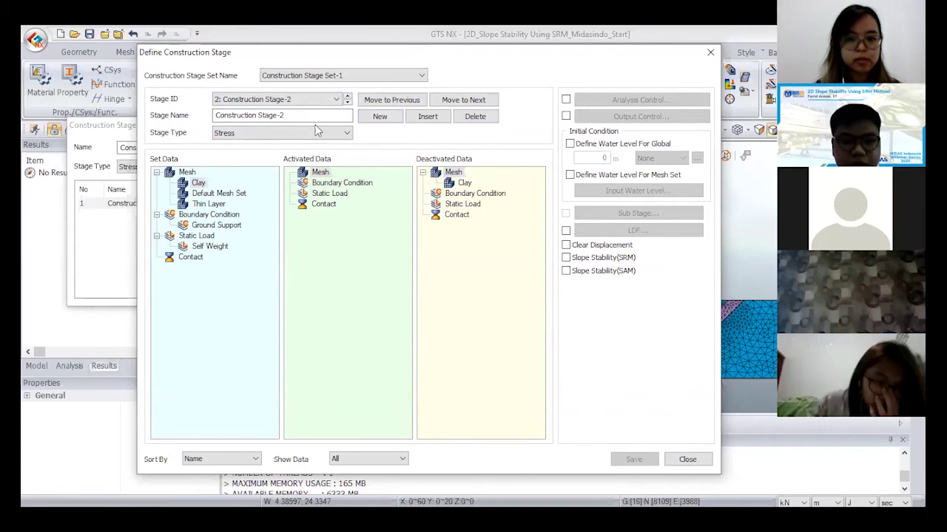
- Check the list of defined stages in Construction Stage Set-1, and close the construction stage dialogs
{"action": "left_click", "coordinate": [319, 101]}
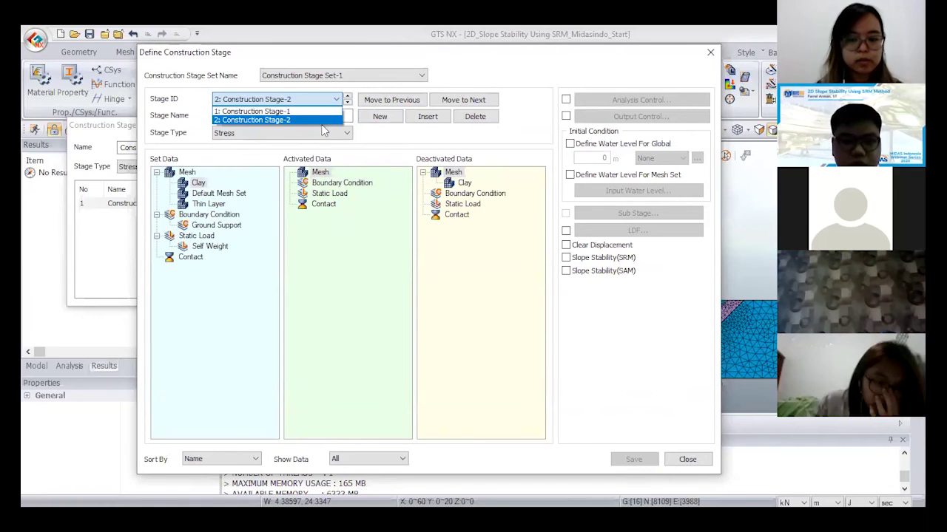
{"action": "left_click", "coordinate": [454, 52]}
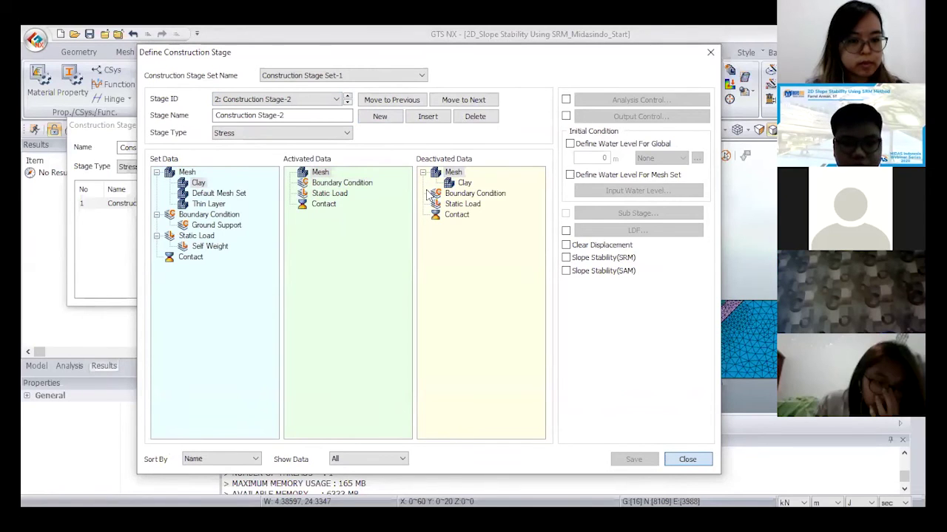
{"action": "key", "text": "Escape"}
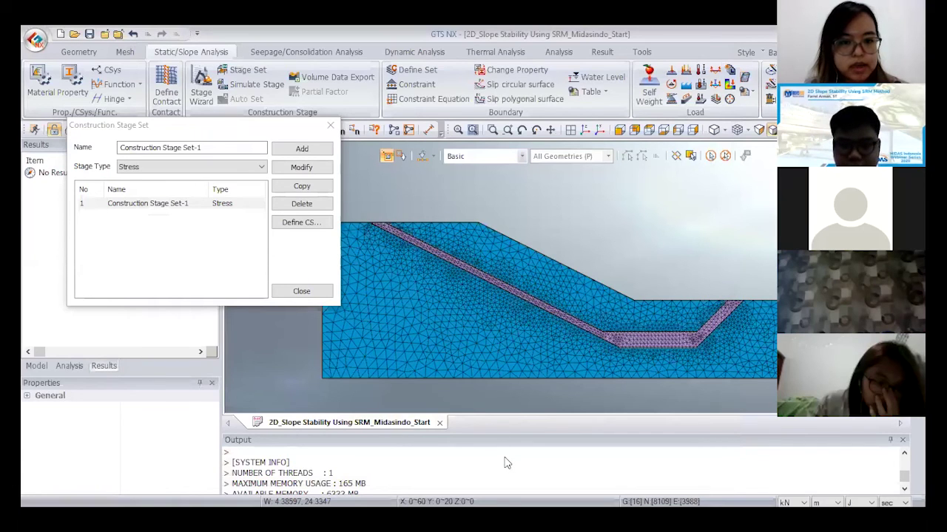
{"action": "key", "text": "Escape"}
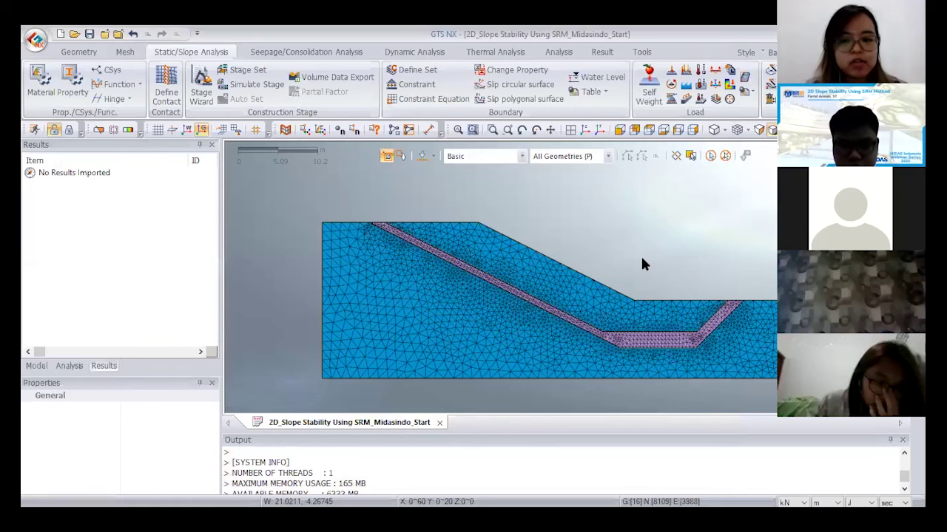
{"action": "scroll", "coordinate": [520, 474], "scroll_direction": "down", "scroll_amount": 1}
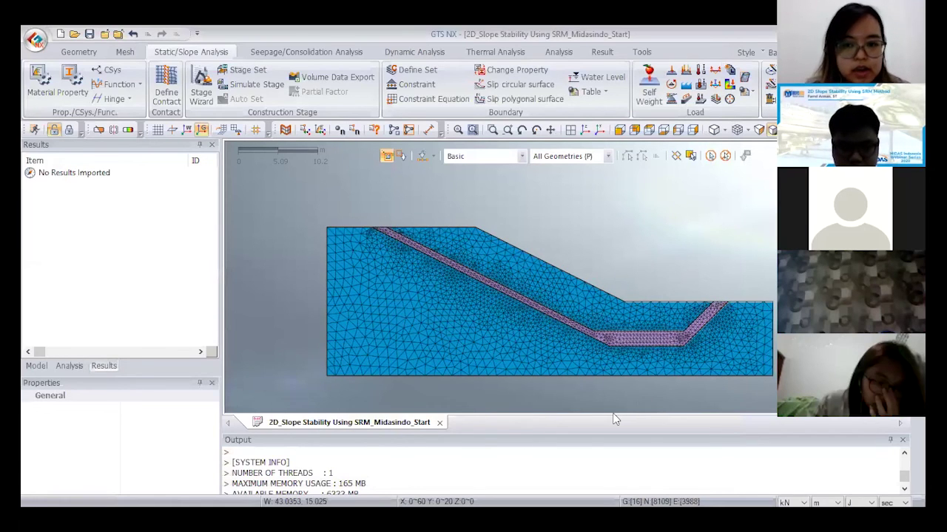
{"action": "scroll", "coordinate": [551, 479], "scroll_direction": "up", "scroll_amount": 1}
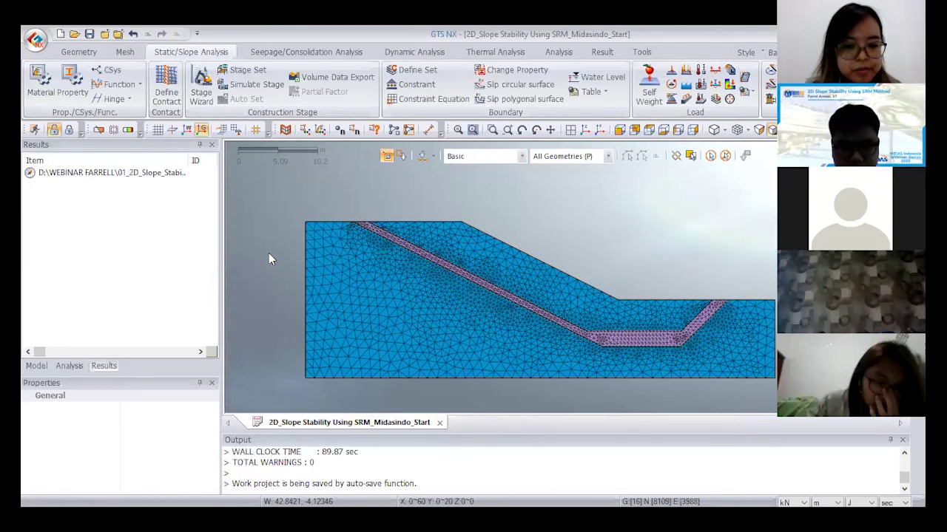
{"action": "scroll", "coordinate": [266, 255], "scroll_direction": "down", "scroll_amount": 1}
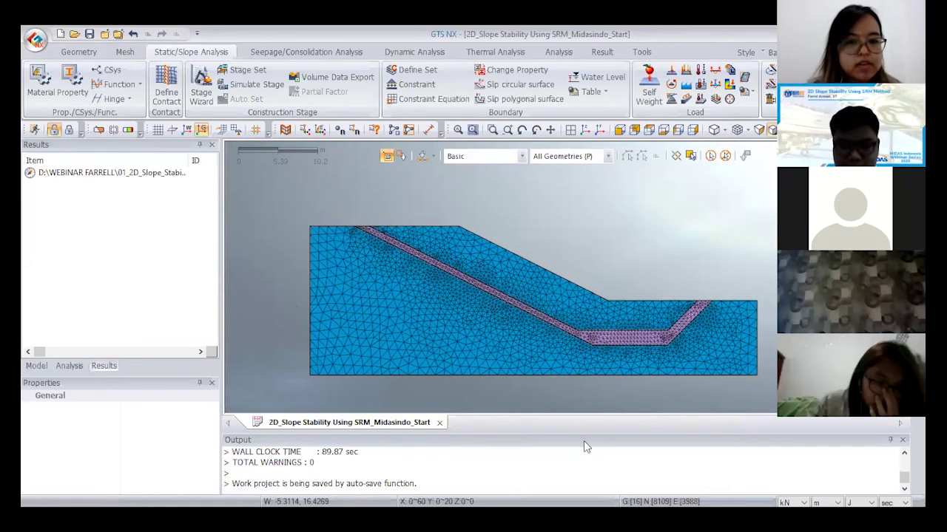
{"action": "scroll", "coordinate": [584, 442], "scroll_direction": "up", "scroll_amount": 1}
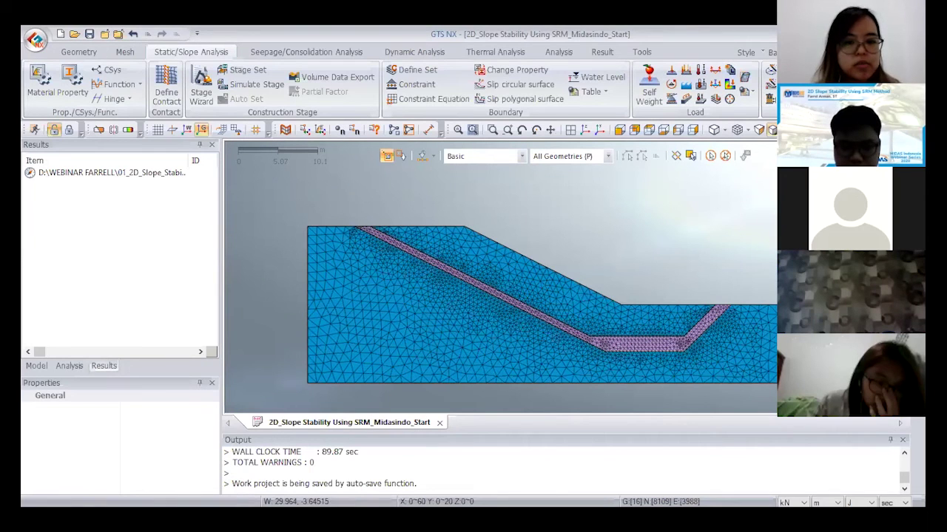
{"action": "middle_click_drag", "start_coordinate": [733, 248], "coordinate": [726, 250]}
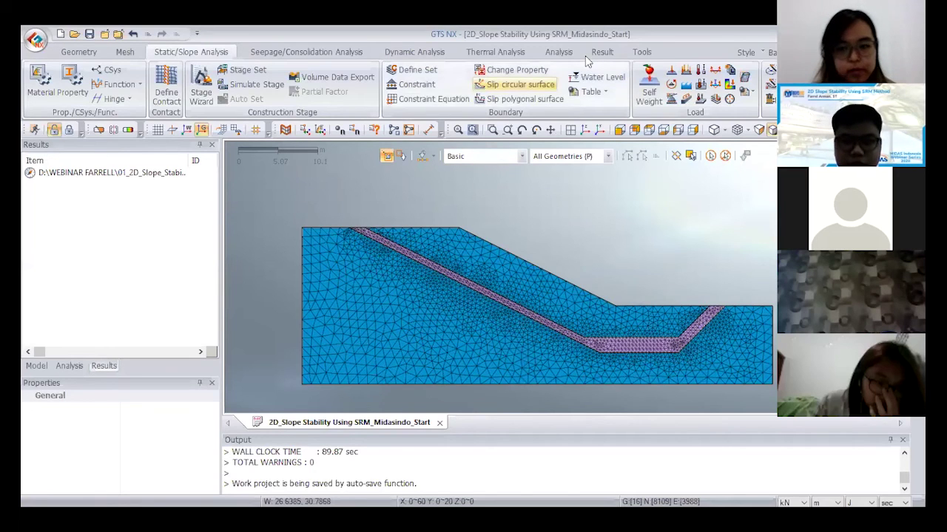
- Start a new general analysis case and examine the available solution types
{"action": "left_click", "coordinate": [560, 52]}
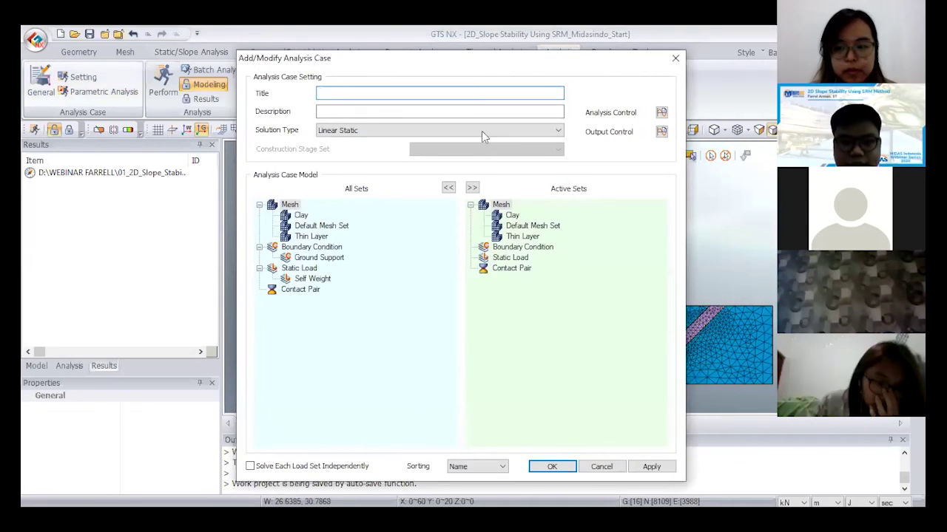
{"action": "left_click", "coordinate": [482, 131]}
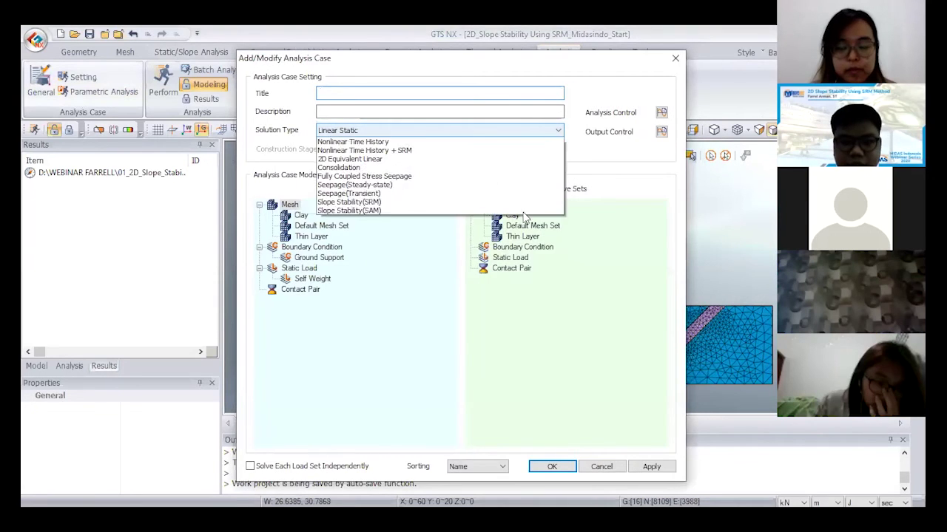